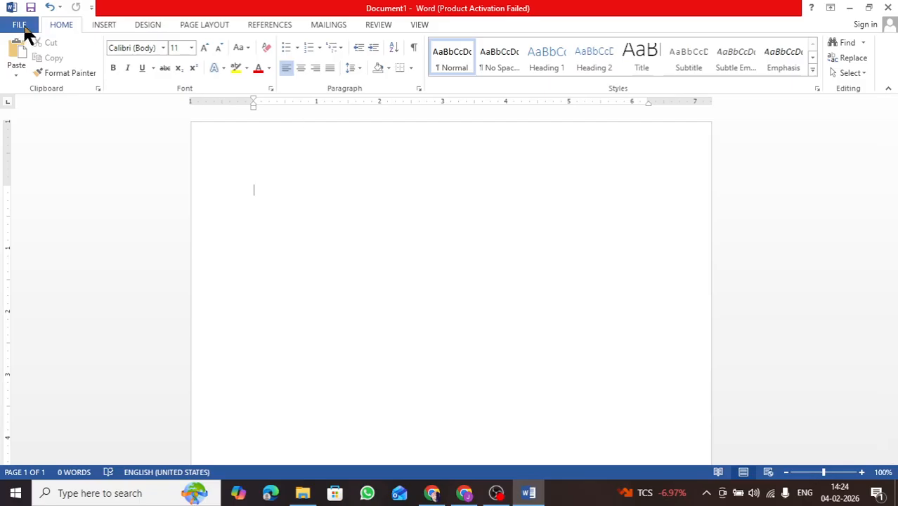
Create a new blank document.
click(25, 28)
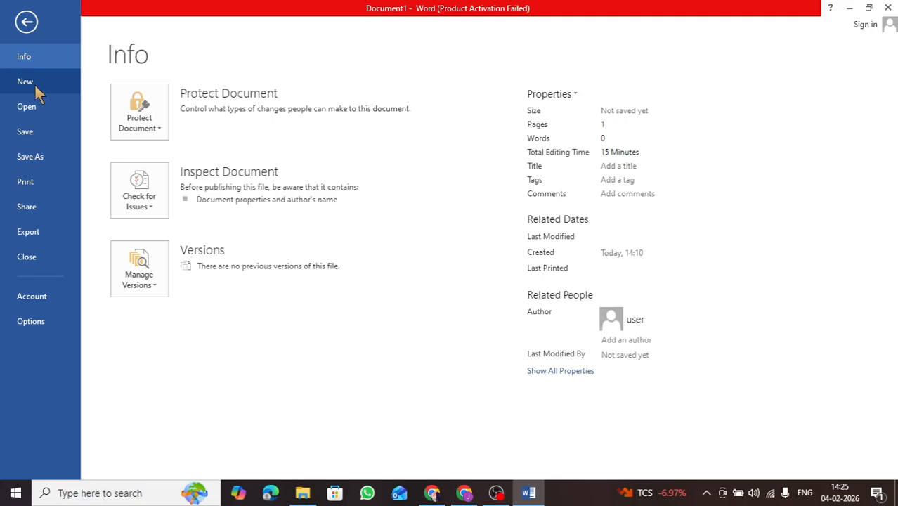
click(34, 84)
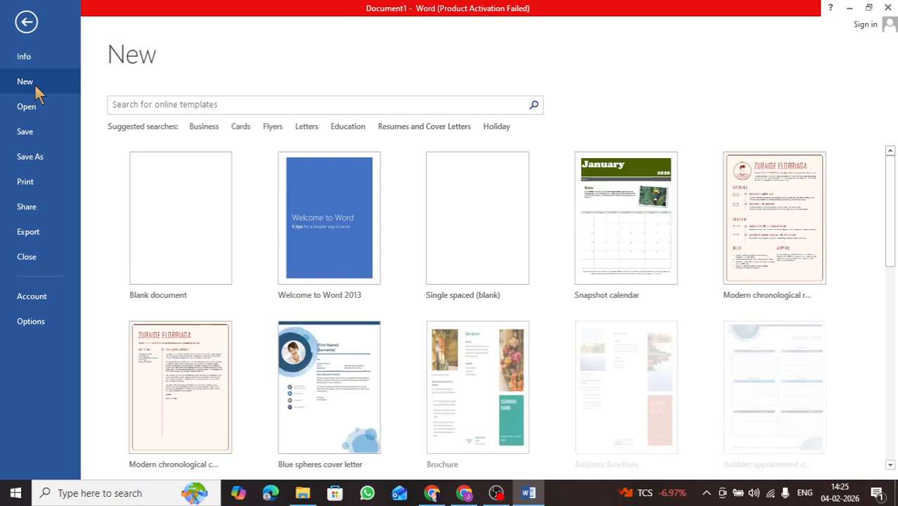
click(176, 253)
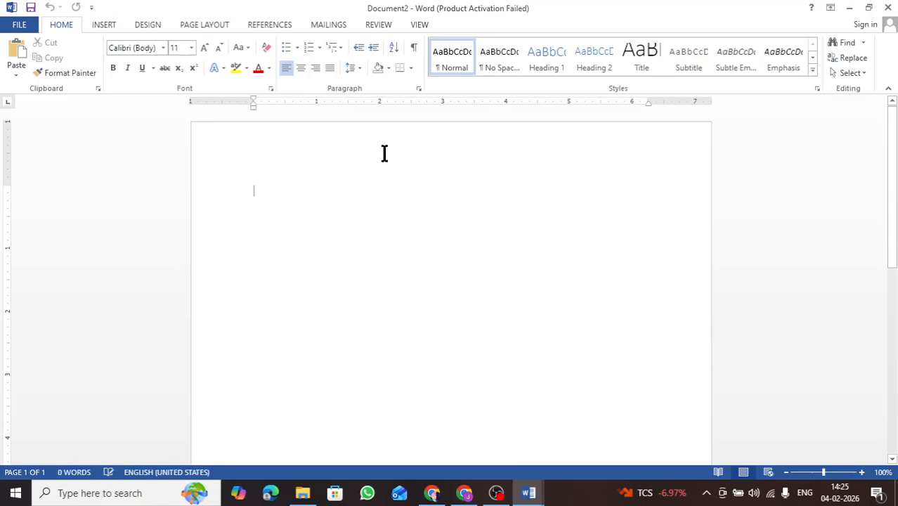
Switch back to the Document1 window.
mouse_move(542, 494)
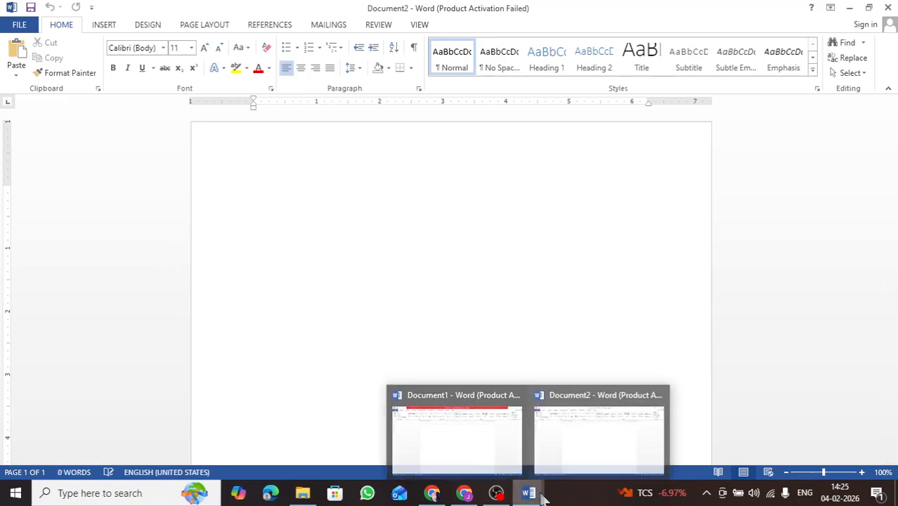
mouse_move(456, 427)
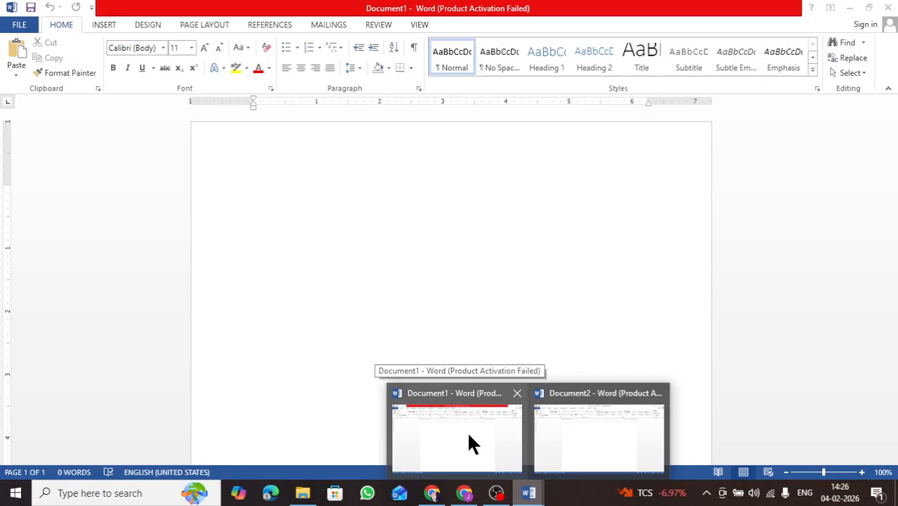
click(468, 436)
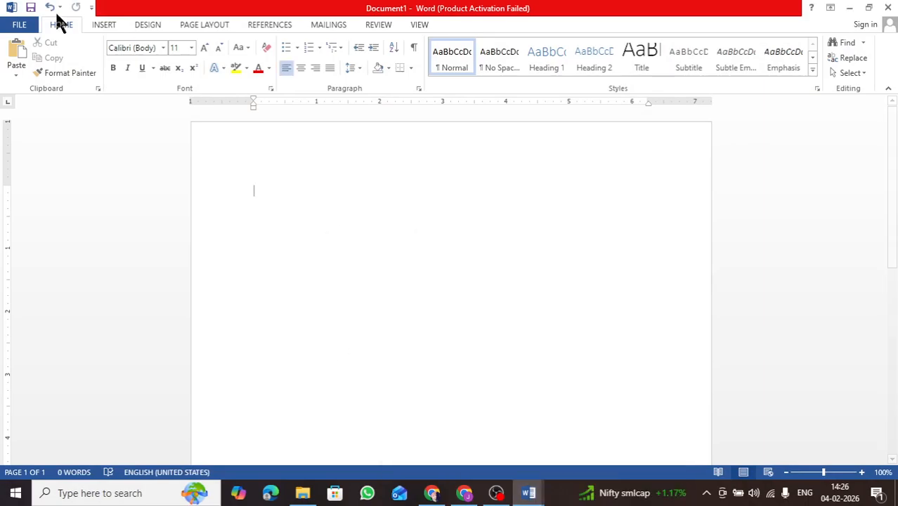
Open a recently used document from the Open list.
click(19, 25)
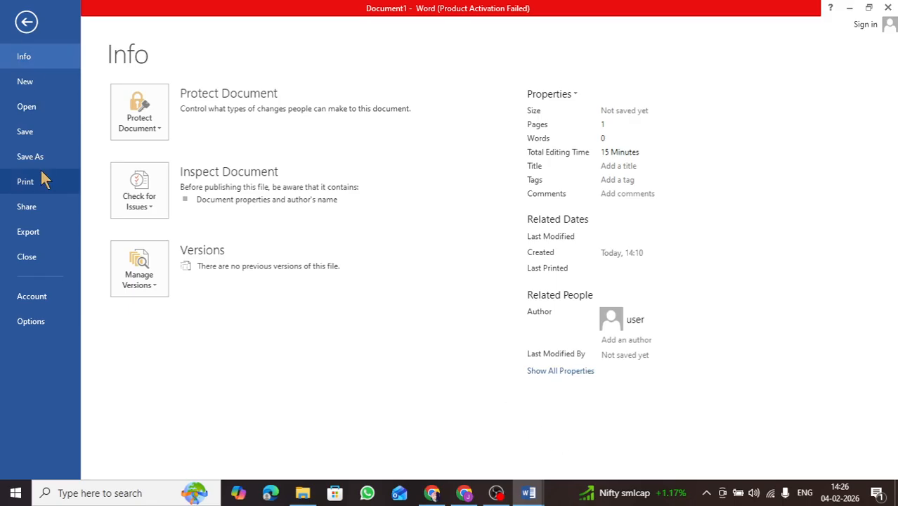
click(31, 111)
click(382, 128)
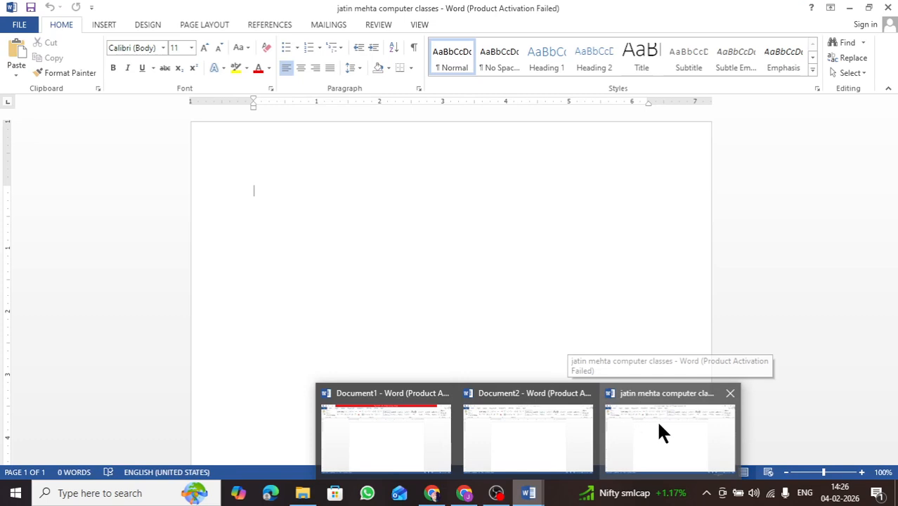
Return to Document1 and save it in the Documents folder, using the user's first name as the file name.
click(406, 430)
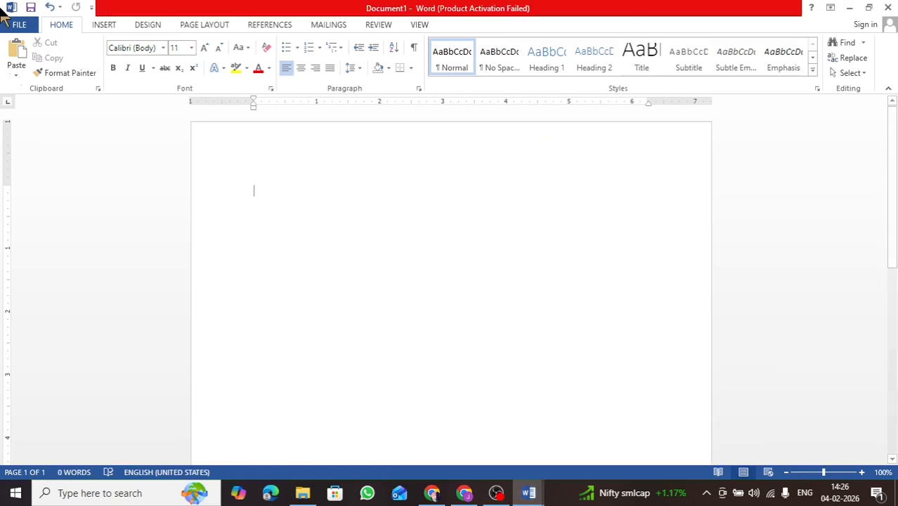
click(26, 25)
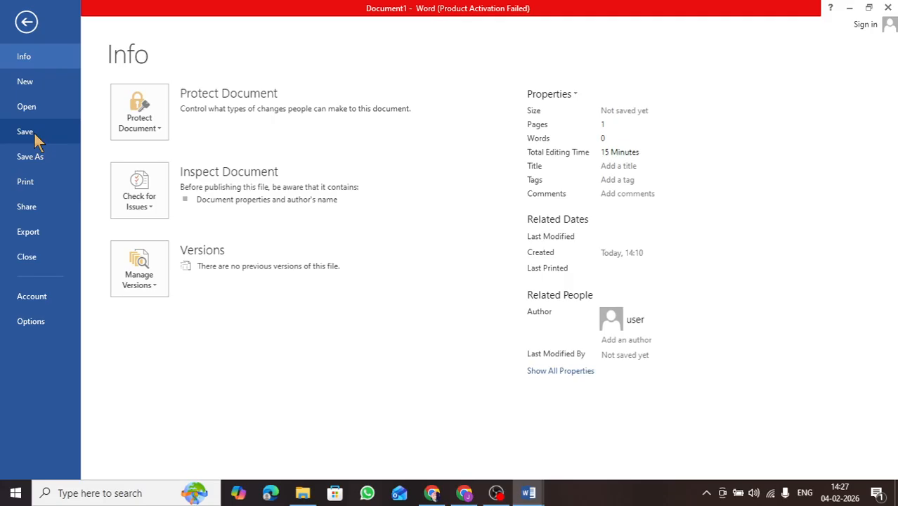
click(33, 132)
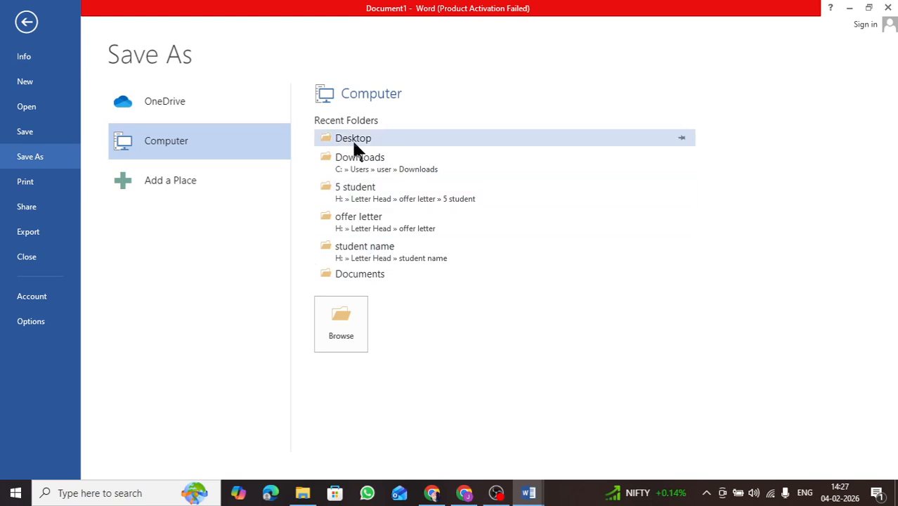
click(356, 274)
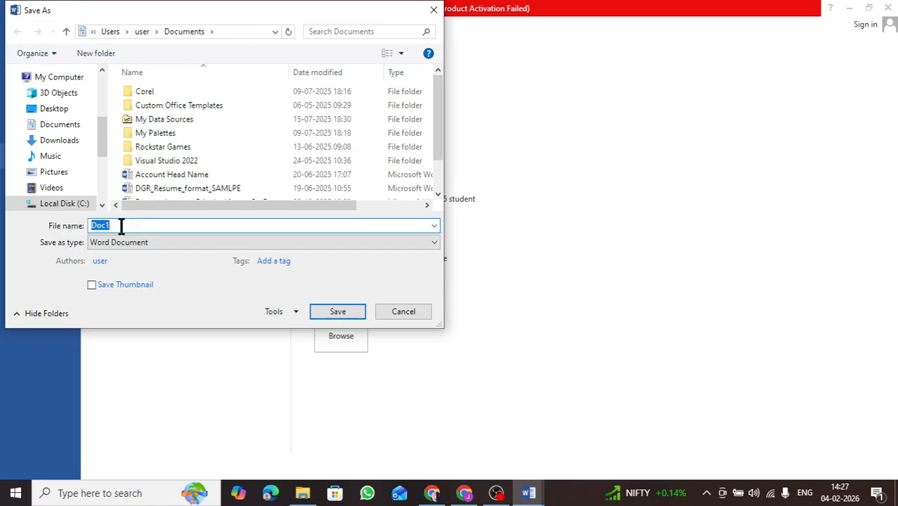
key(BackSpace)
text(jatin)
click(331, 313)
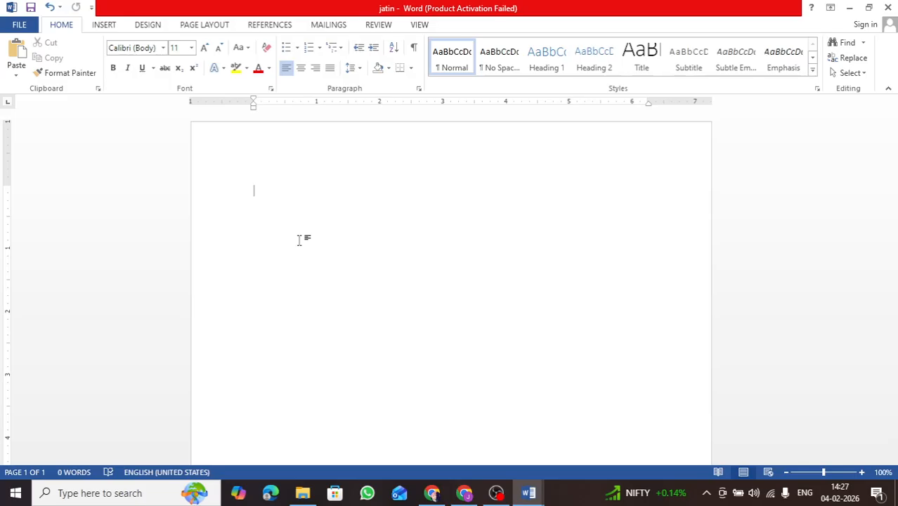
Insert random sample paragraphs with the =rand() formula.
text(=ran)
key(BackSpace)
key(BackSpace)
text(and())
key(Return)
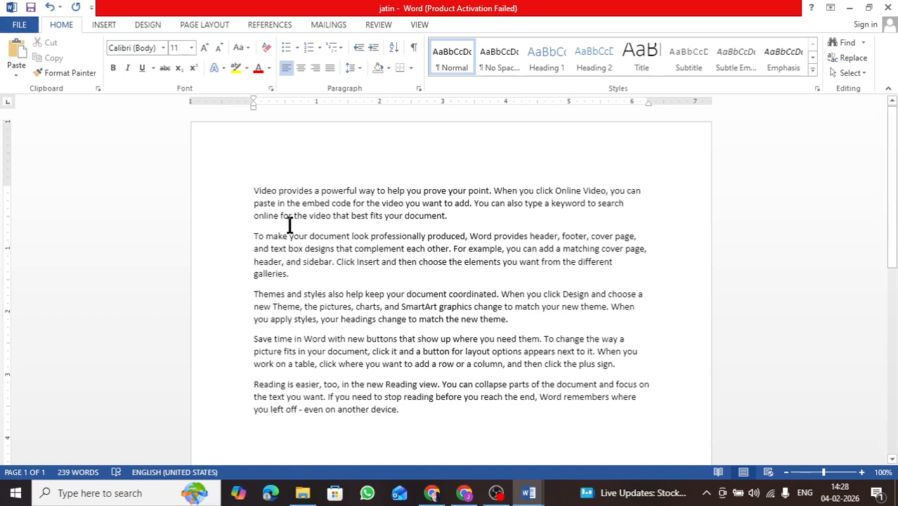
Save the document with the sample text.
click(31, 12)
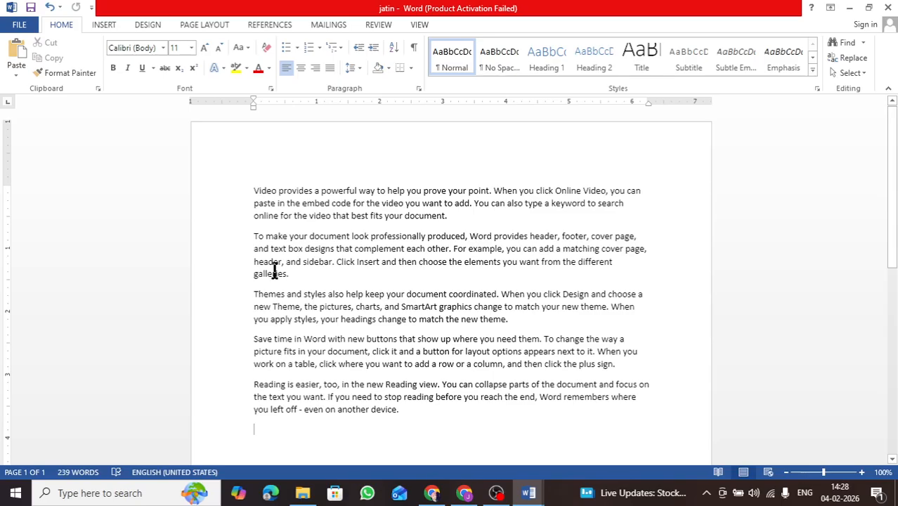
click(19, 26)
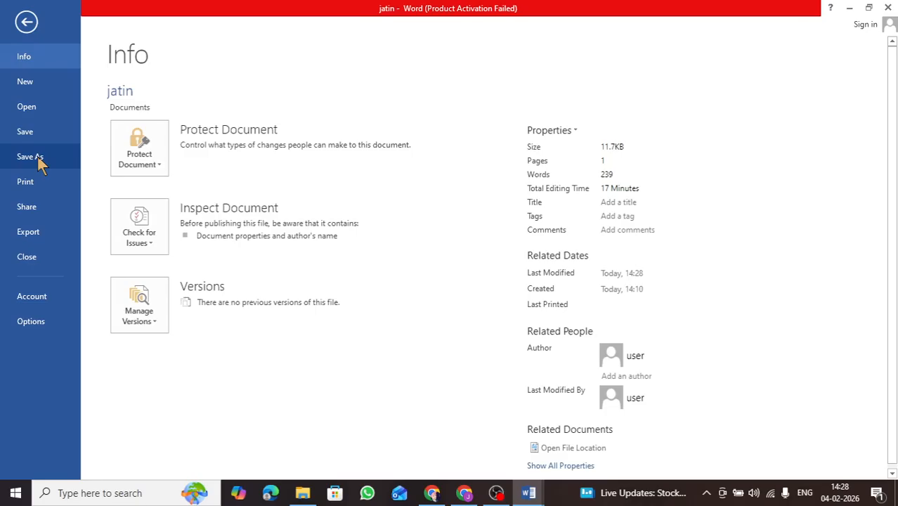
click(27, 22)
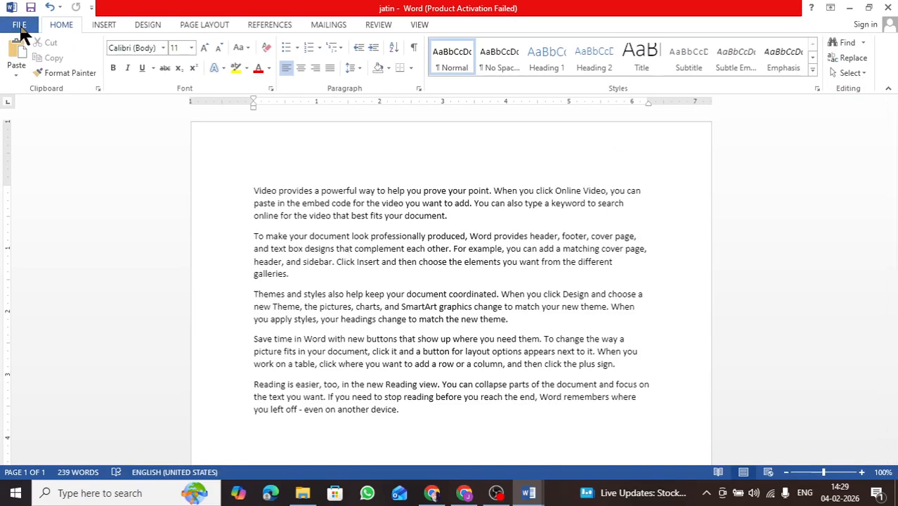
Save a copy in the Documents folder, appending 1 to the existing file name.
click(14, 25)
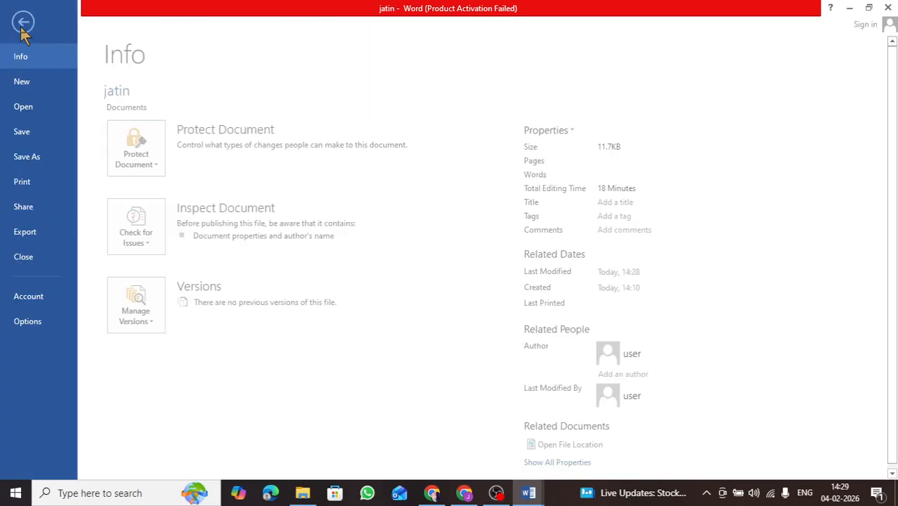
click(32, 160)
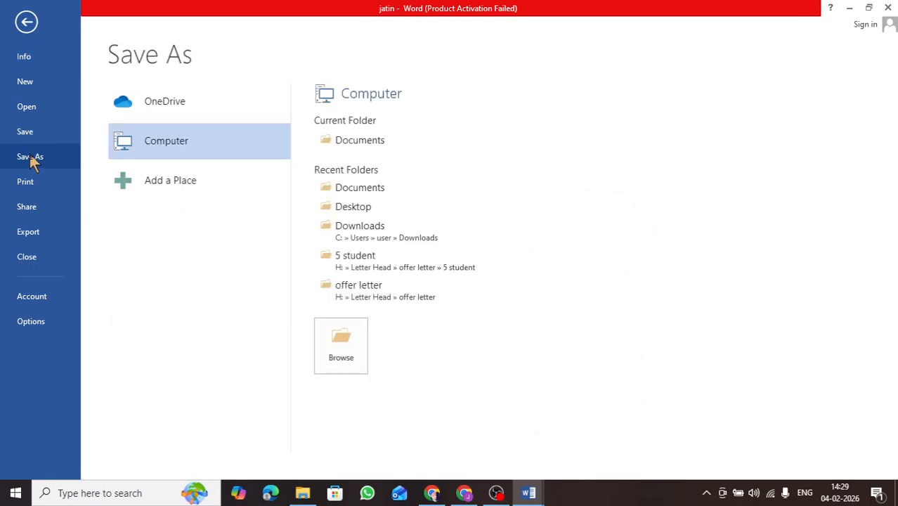
click(384, 143)
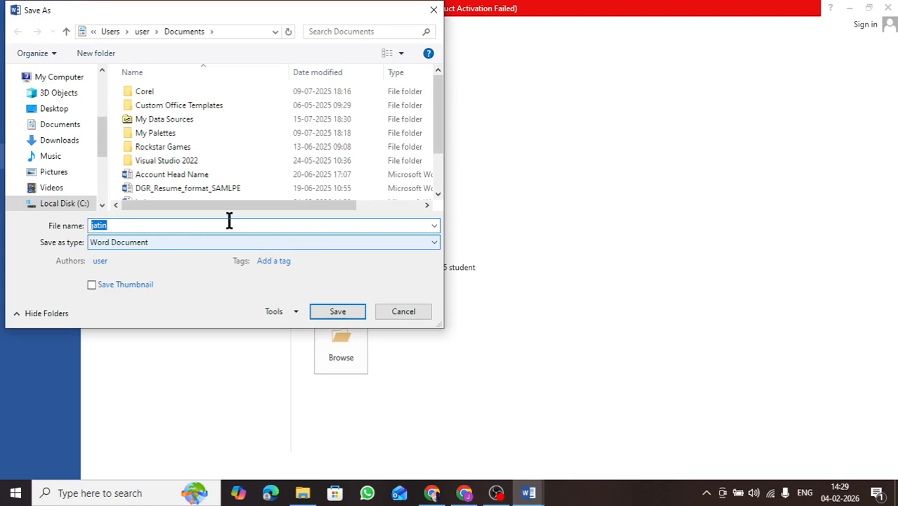
click(123, 224)
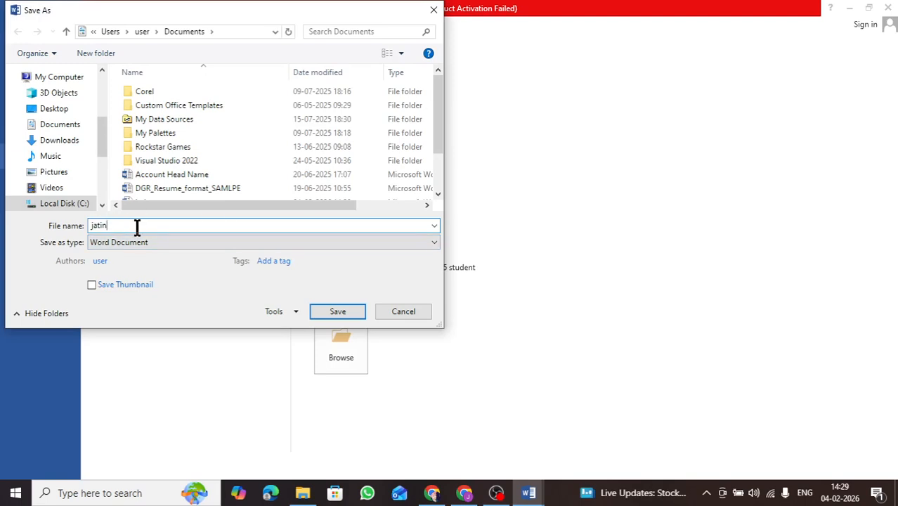
text(1)
click(336, 311)
Select the last four paragraphs and change their font color to red.
scroll(357, 351, down, 2)
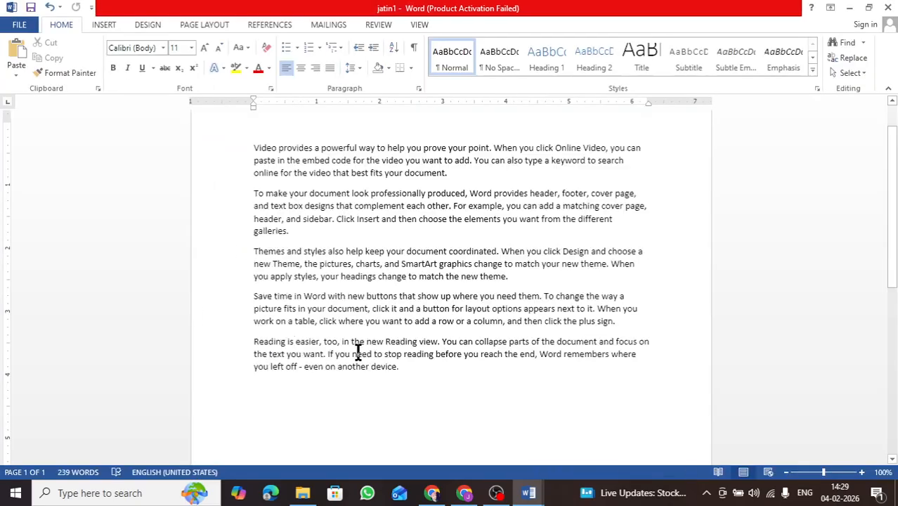
click(256, 368)
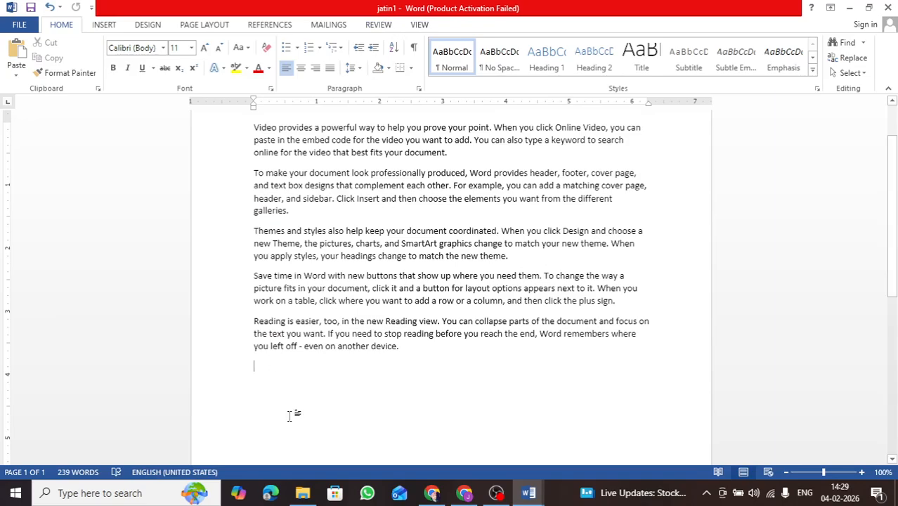
drag(400, 351, 254, 174)
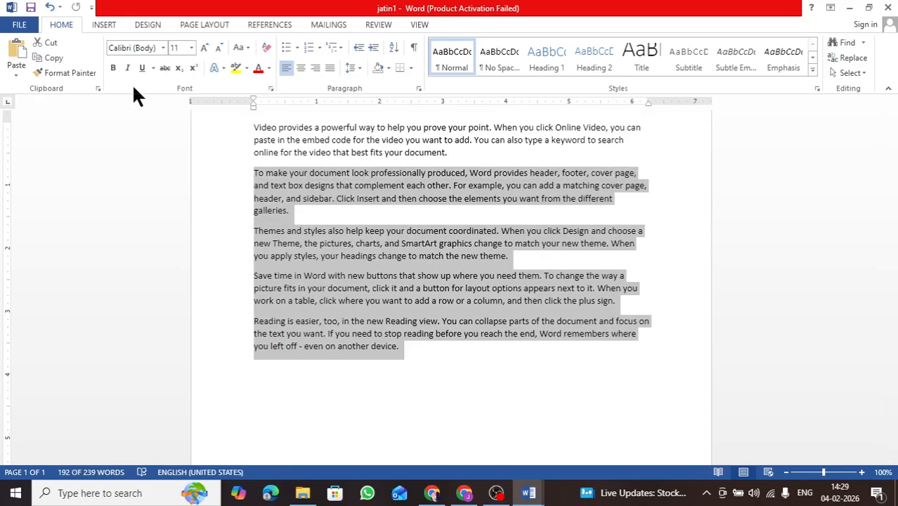
click(257, 68)
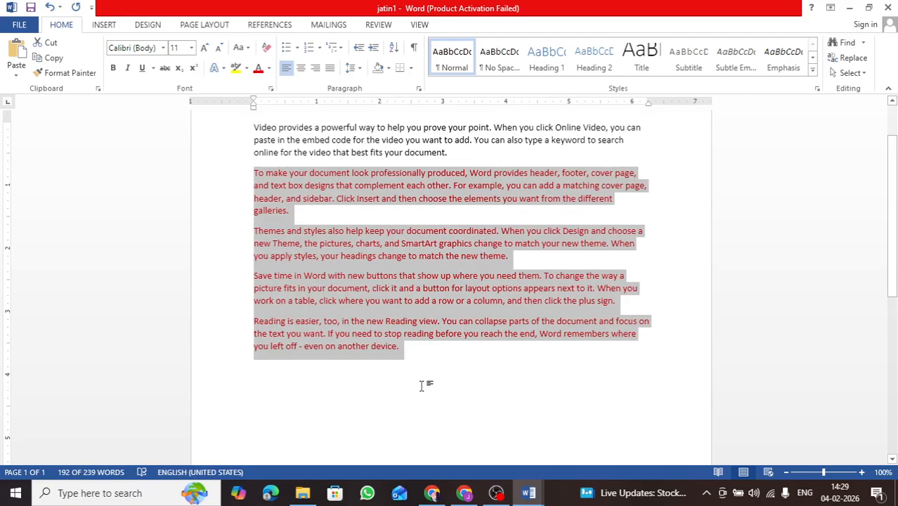
Close the document, saving the changes.
click(887, 8)
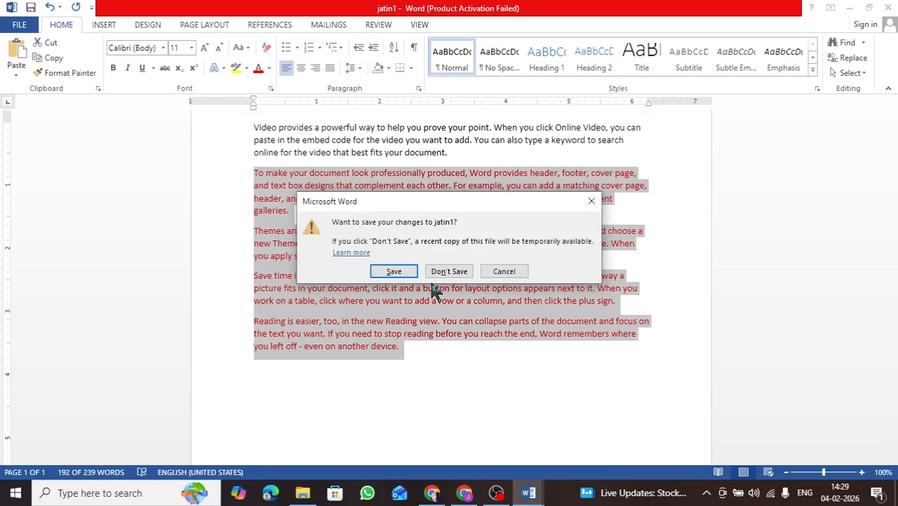
click(388, 272)
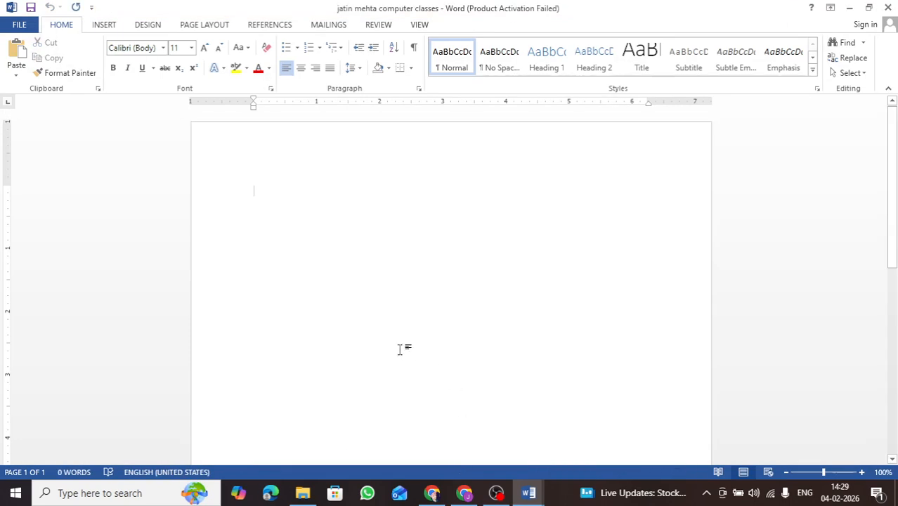
Open File Explorer, go to the Documents folder and maximize the window.
click(302, 493)
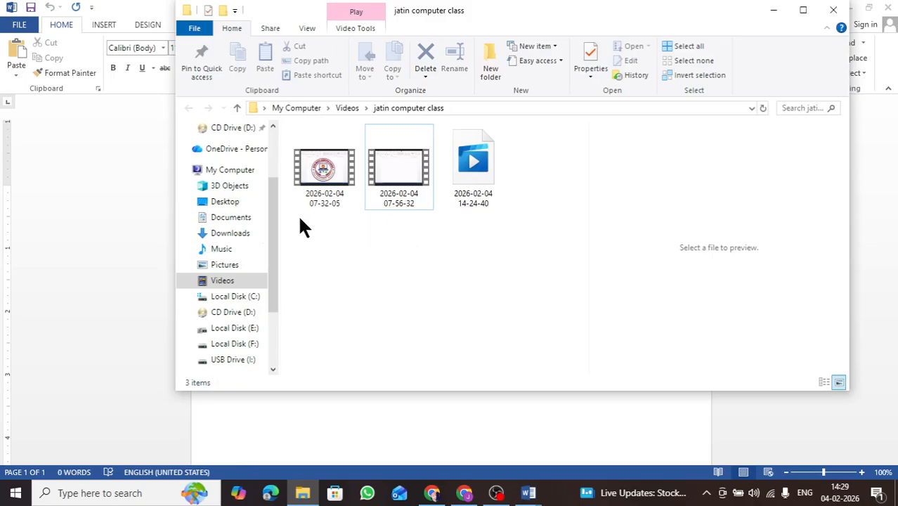
click(229, 297)
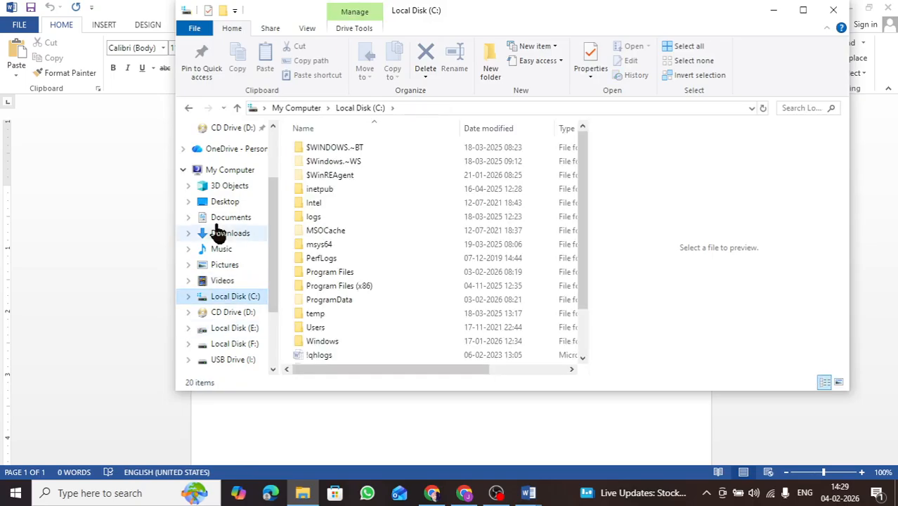
click(218, 204)
click(235, 220)
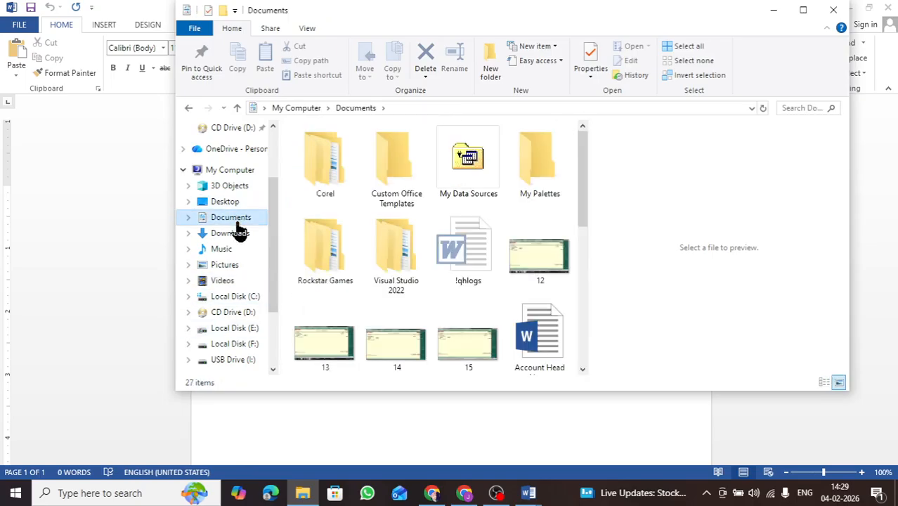
click(805, 12)
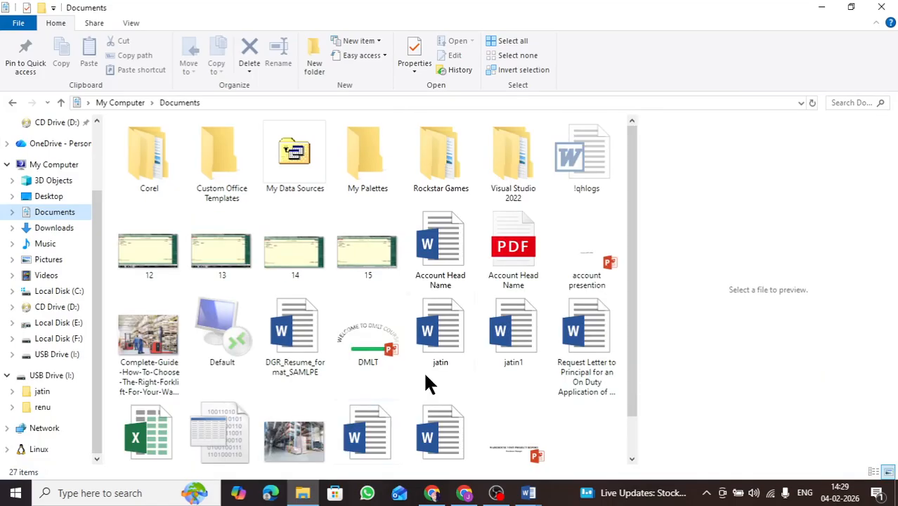
Preview the original and the copied document in the Documents folder to compare them.
scroll(351, 341, down, 1)
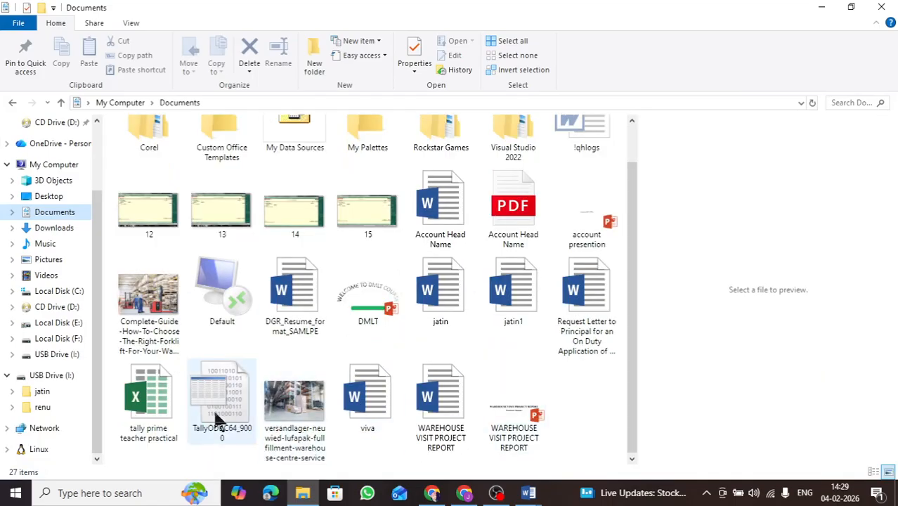
click(451, 300)
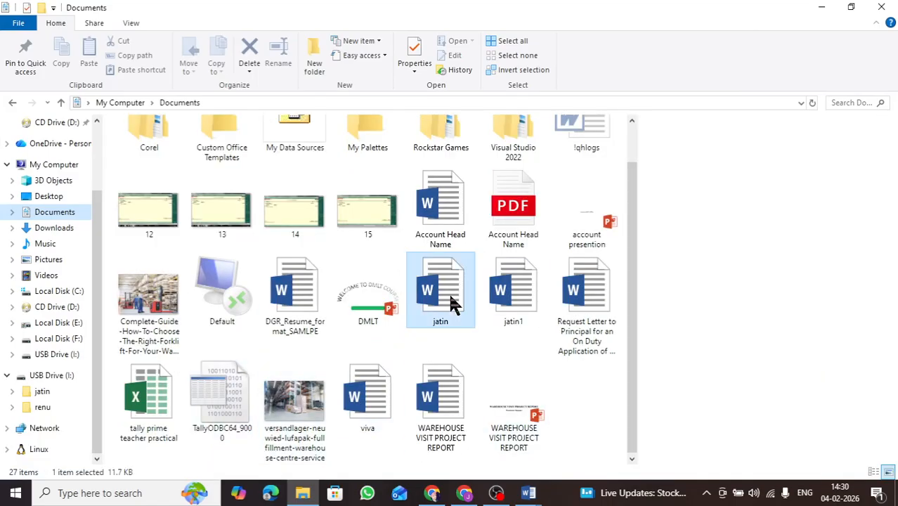
click(517, 316)
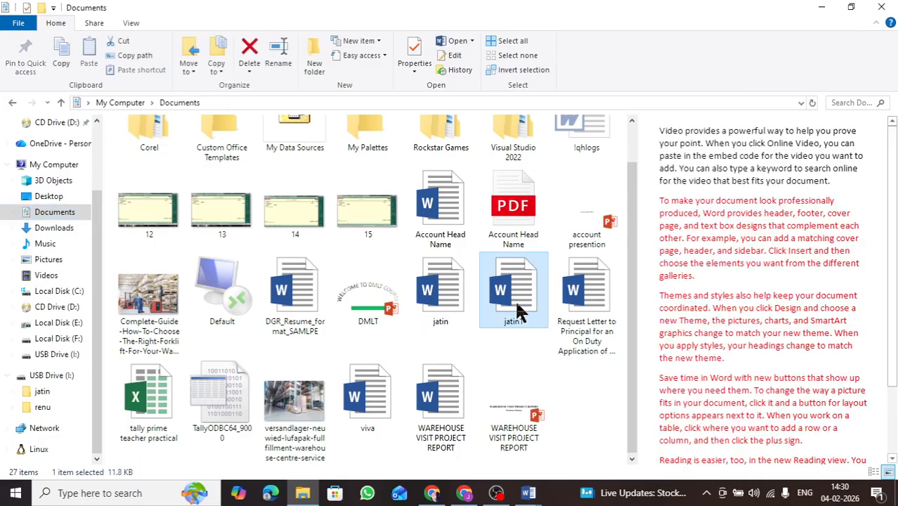
click(447, 304)
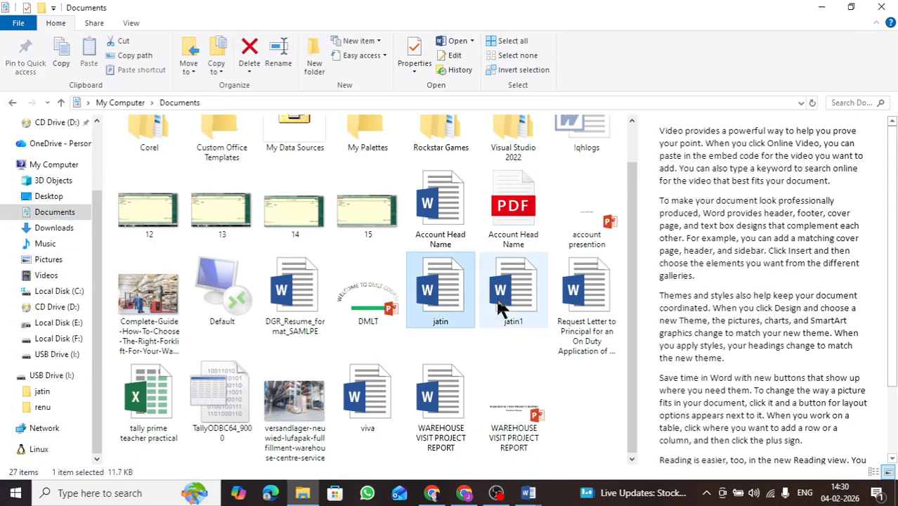
Open the original jatin document from the Documents folder, scroll through its text, and close it.
scroll(705, 357, down, 2)
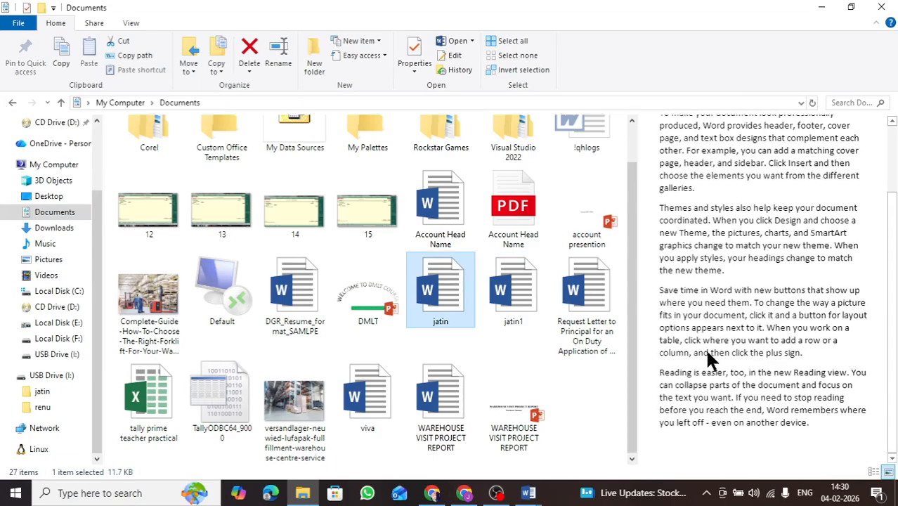
double_click(441, 302)
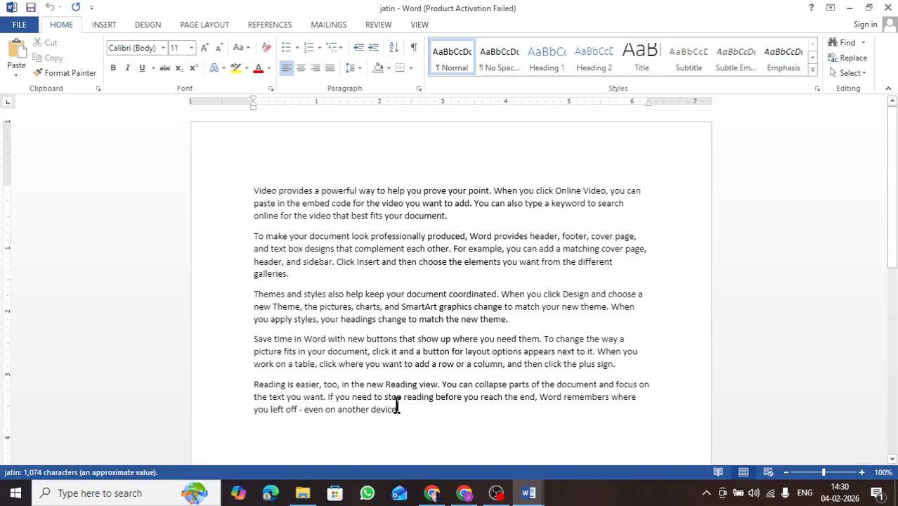
scroll(328, 274, down, 5)
scroll(331, 283, up, 3)
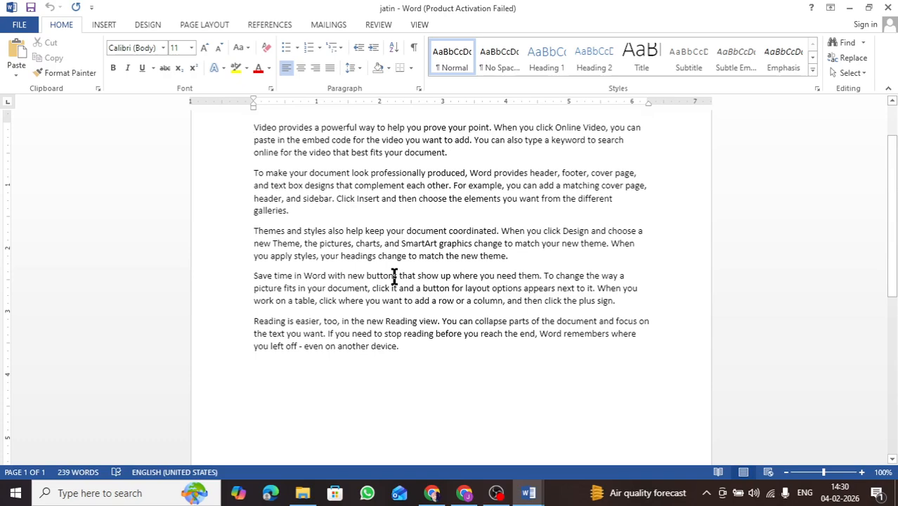
scroll(388, 300, up, 2)
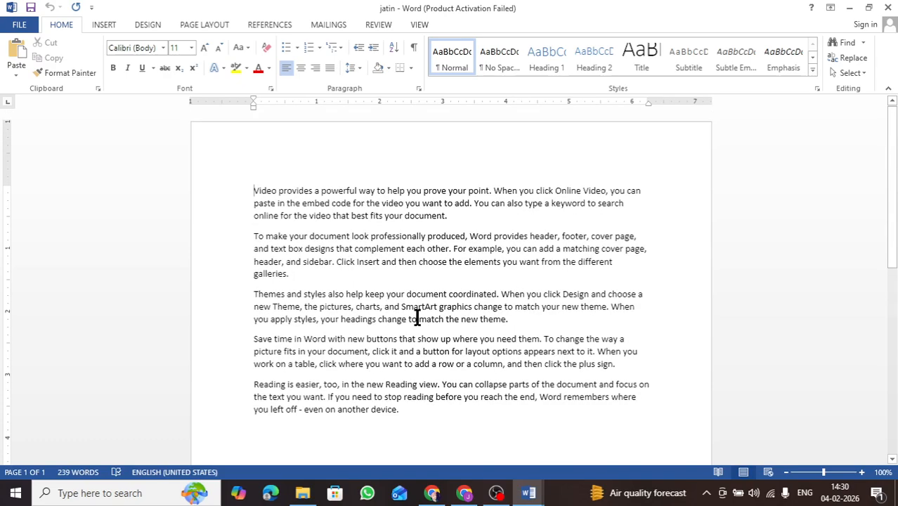
click(889, 8)
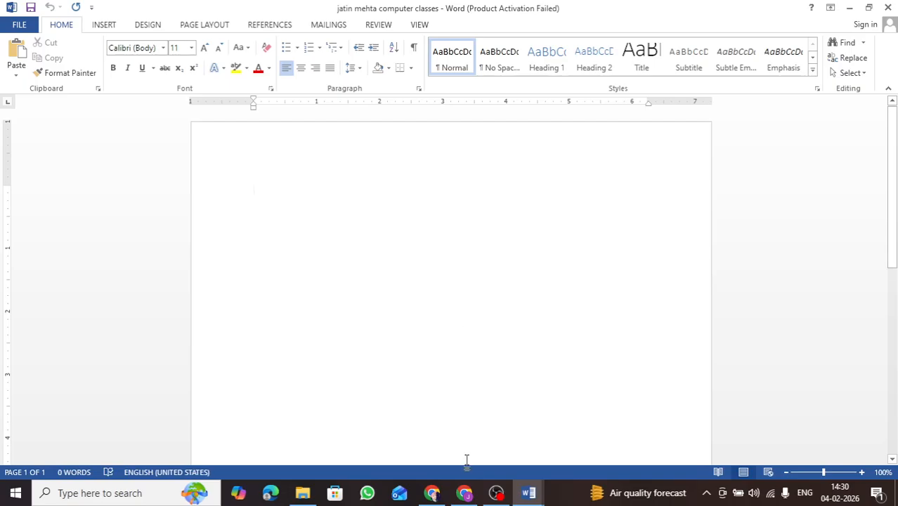
Open the jatin1 copy from the Documents folder to view its red paragraphs.
click(302, 492)
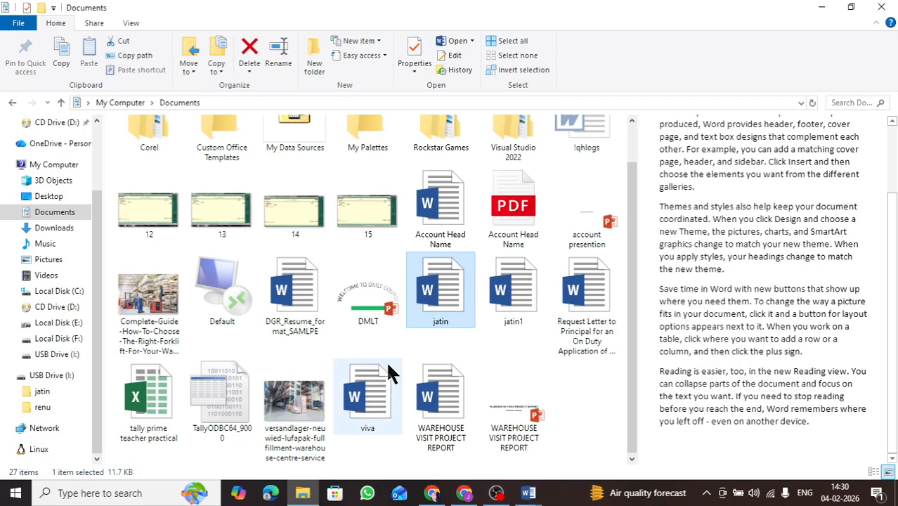
click(494, 306)
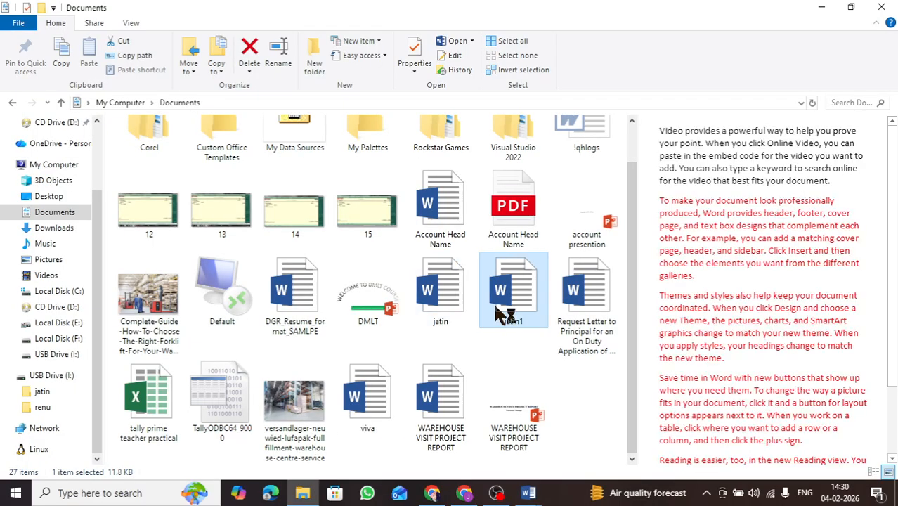
double_click(496, 307)
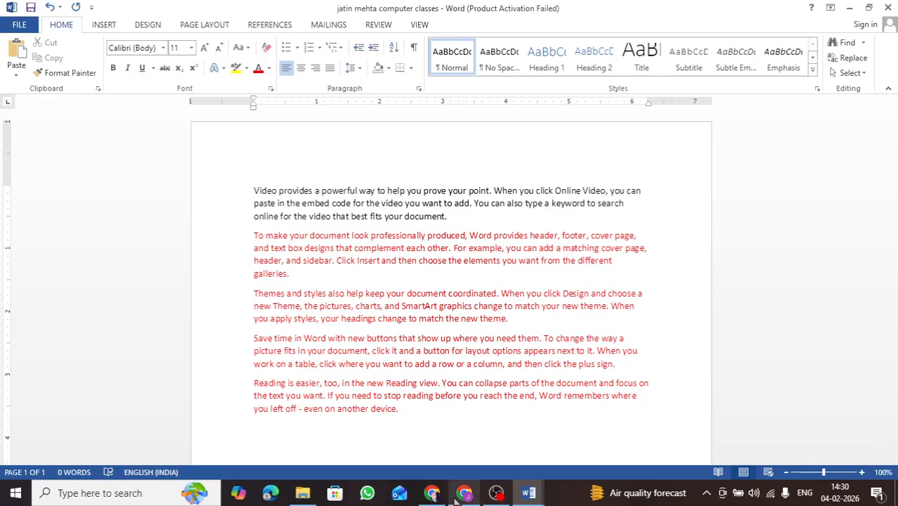
mouse_move(430, 497)
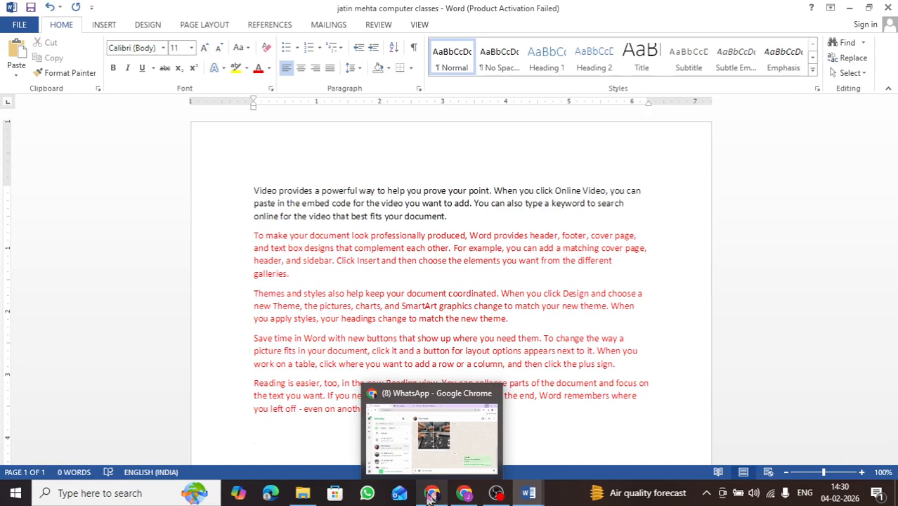
click(386, 211)
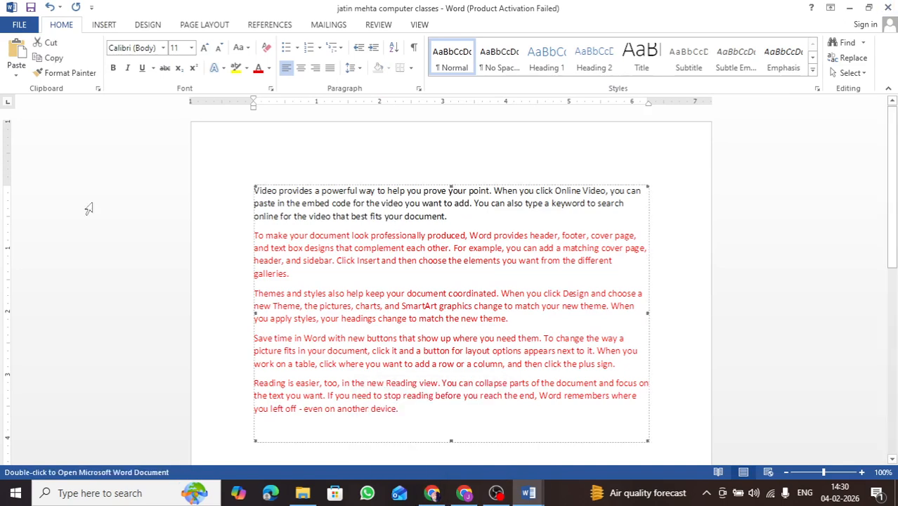
Switch to the blank Document2 and view its print settings and preview.
click(529, 492)
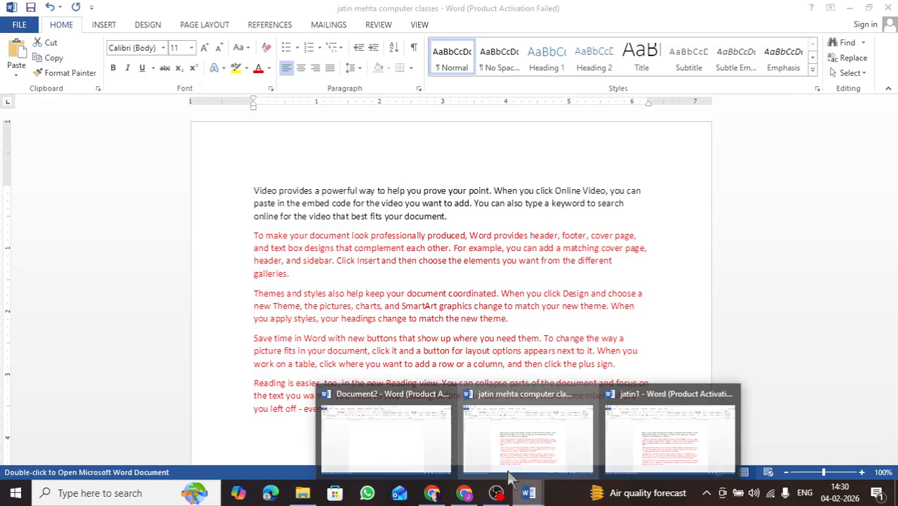
click(401, 433)
click(13, 26)
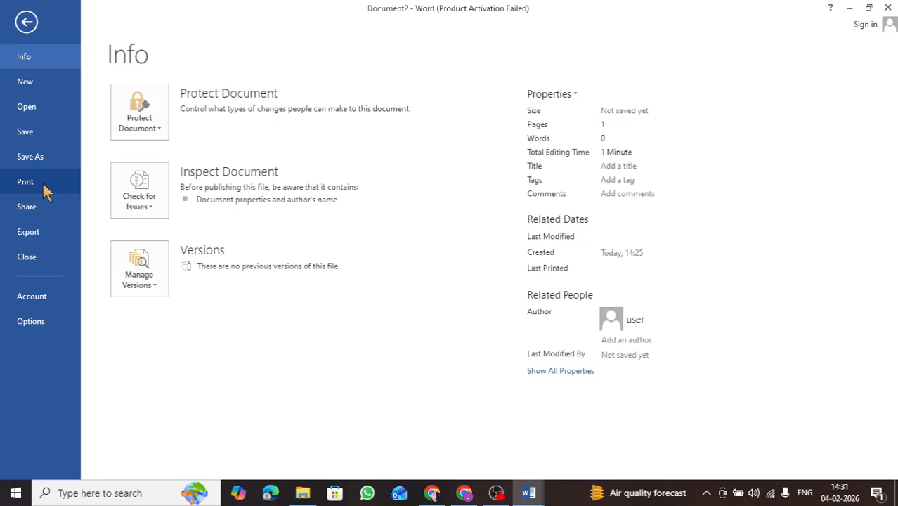
click(37, 180)
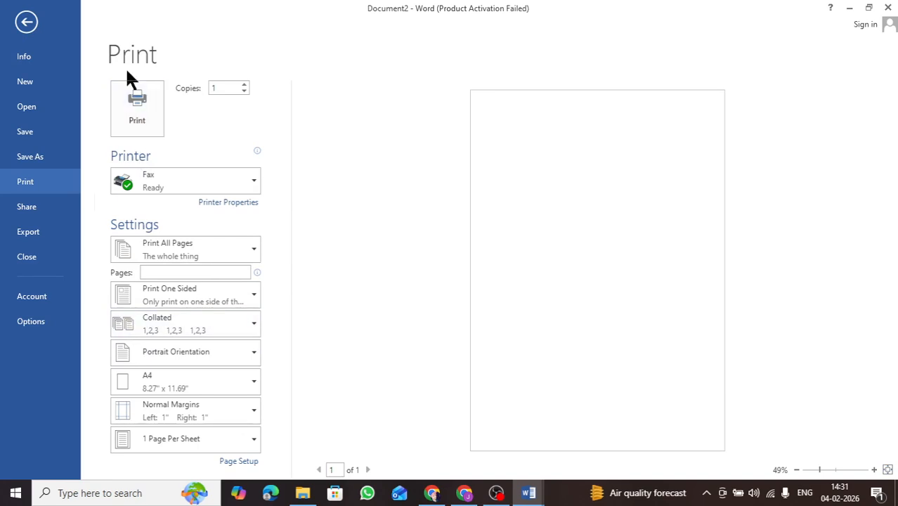
click(26, 22)
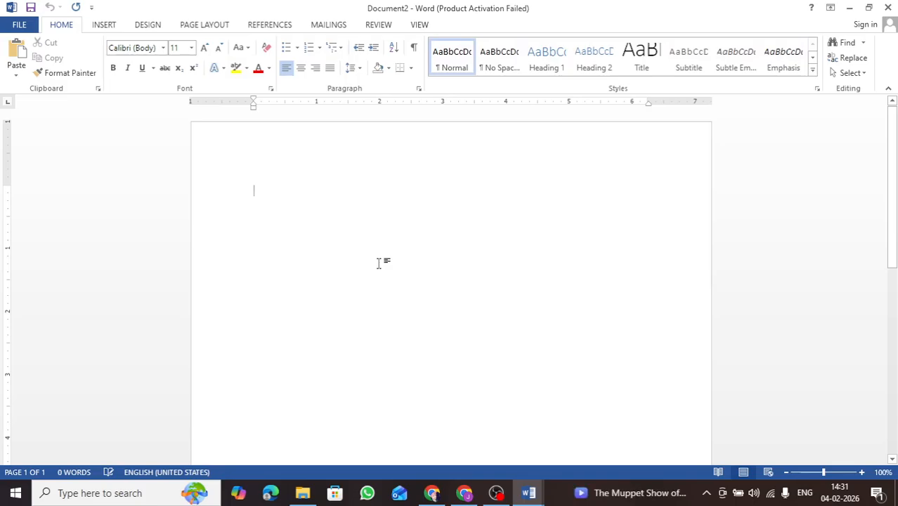
key(ctrl+p)
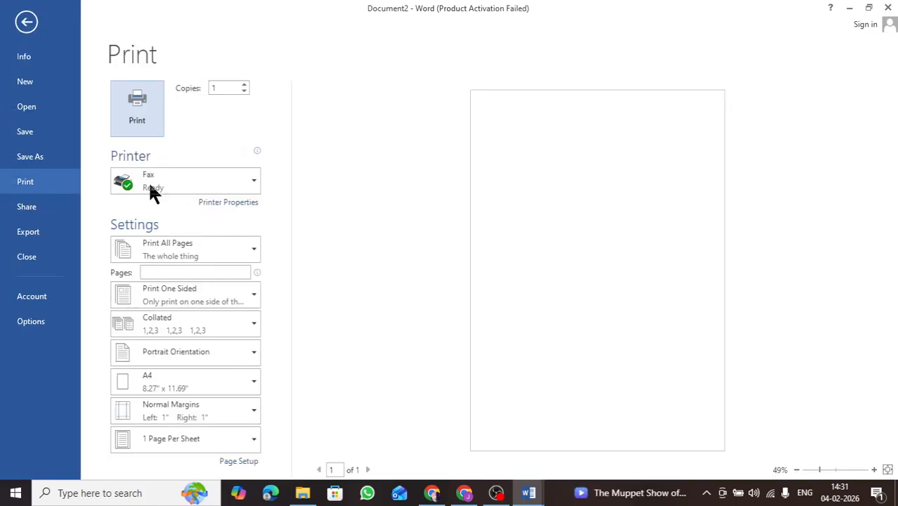
click(26, 22)
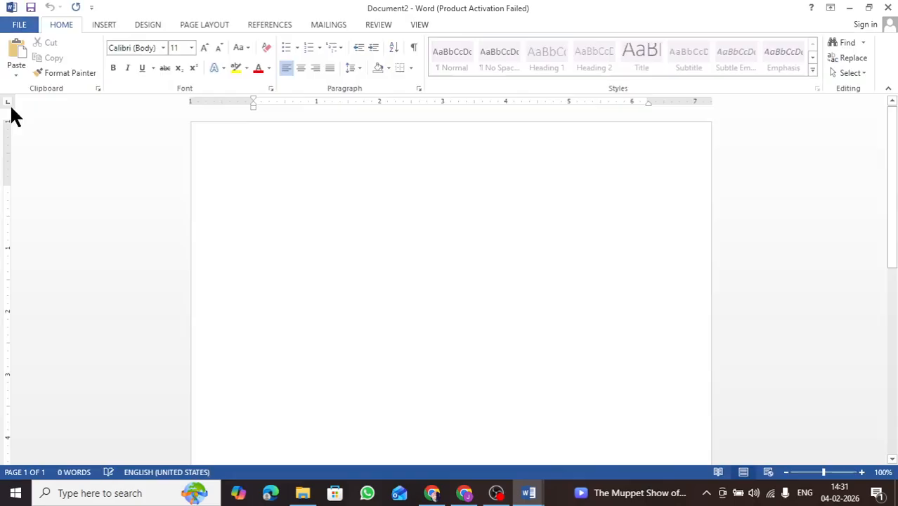
Try to email Document2 as an attachment, then cancel the Outlook setup.
click(16, 26)
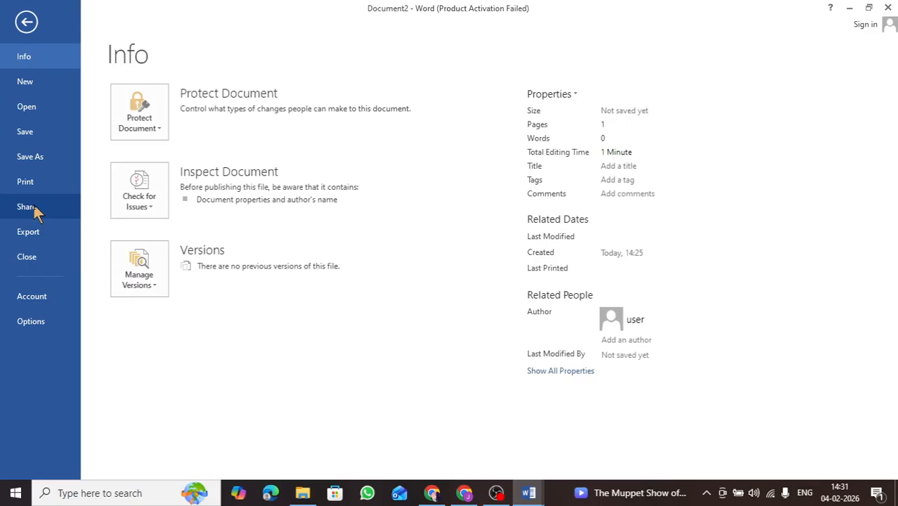
click(36, 210)
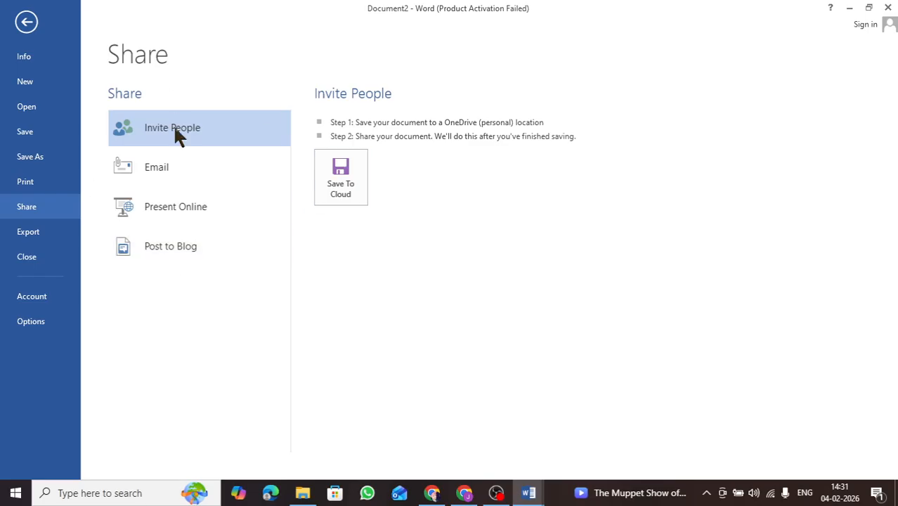
click(161, 174)
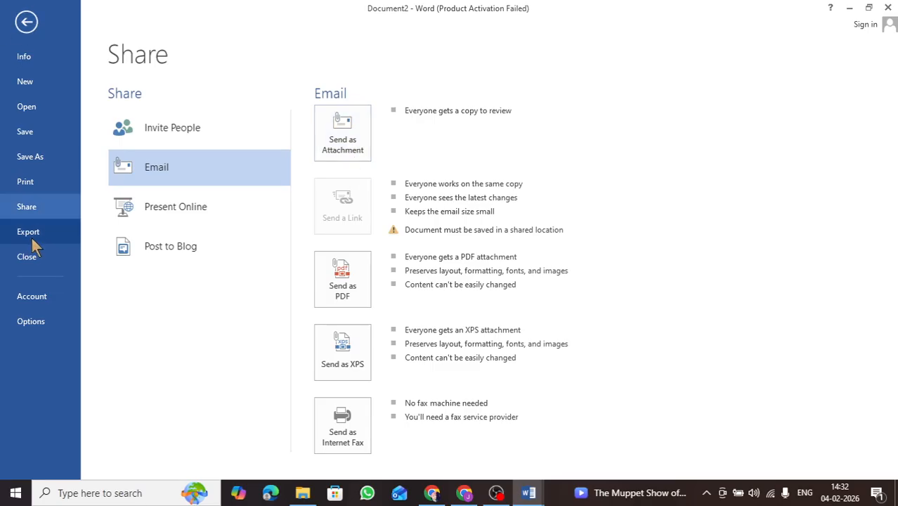
click(345, 134)
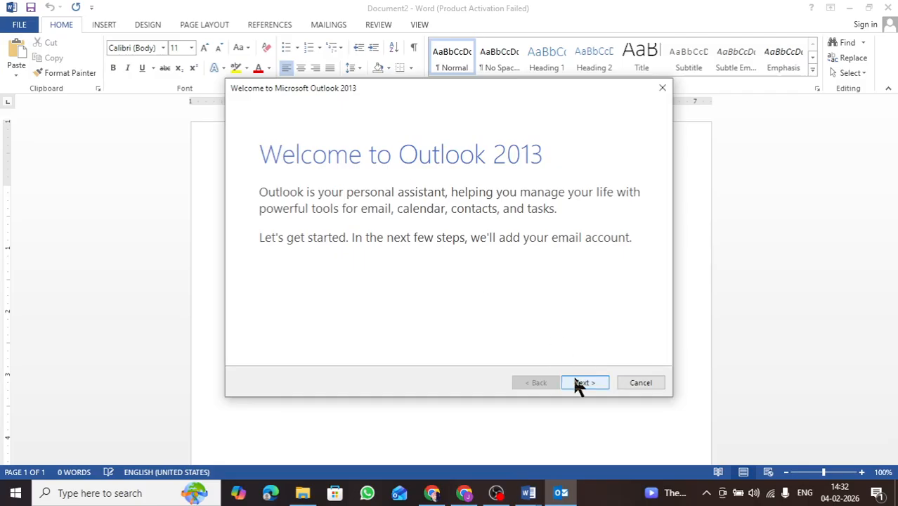
click(630, 385)
click(479, 291)
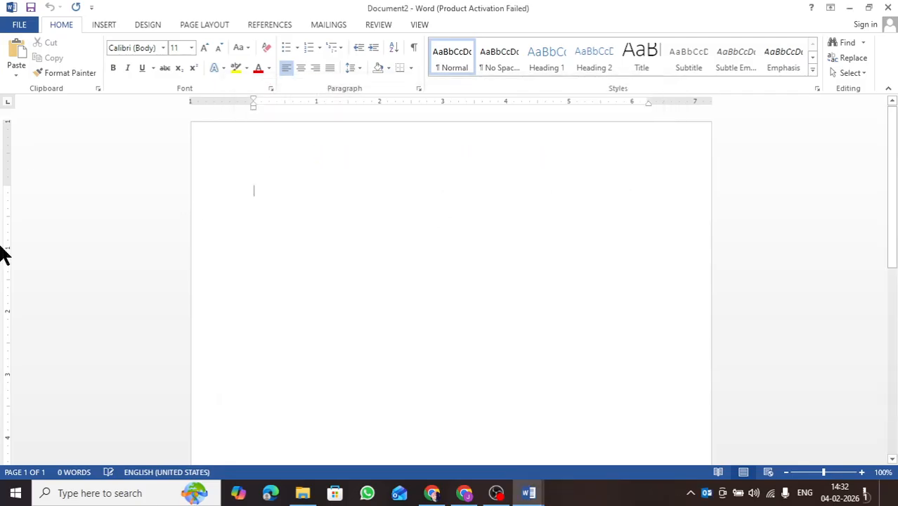
click(445, 295)
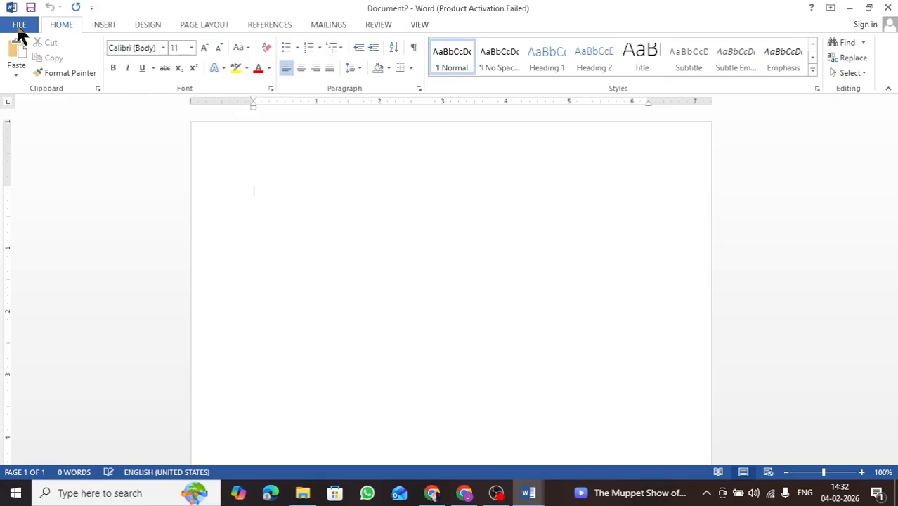
Review the export options available for Document2.
click(19, 28)
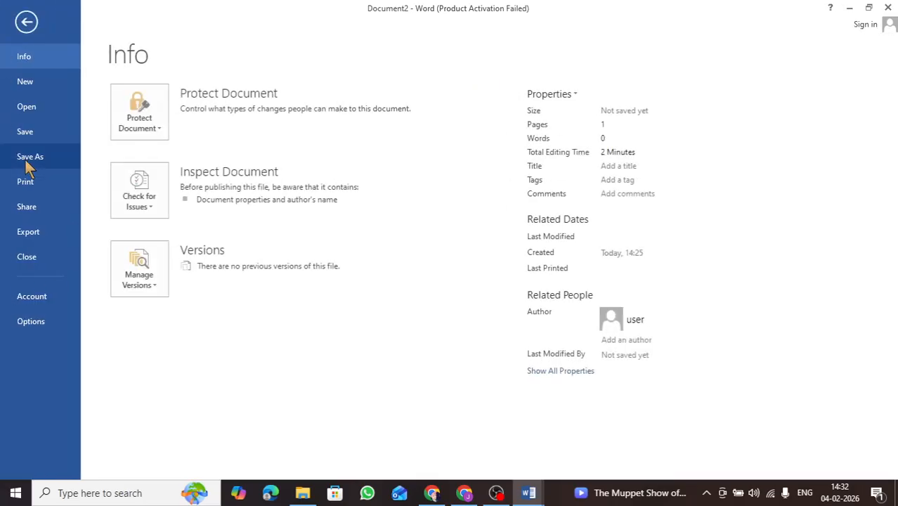
click(32, 233)
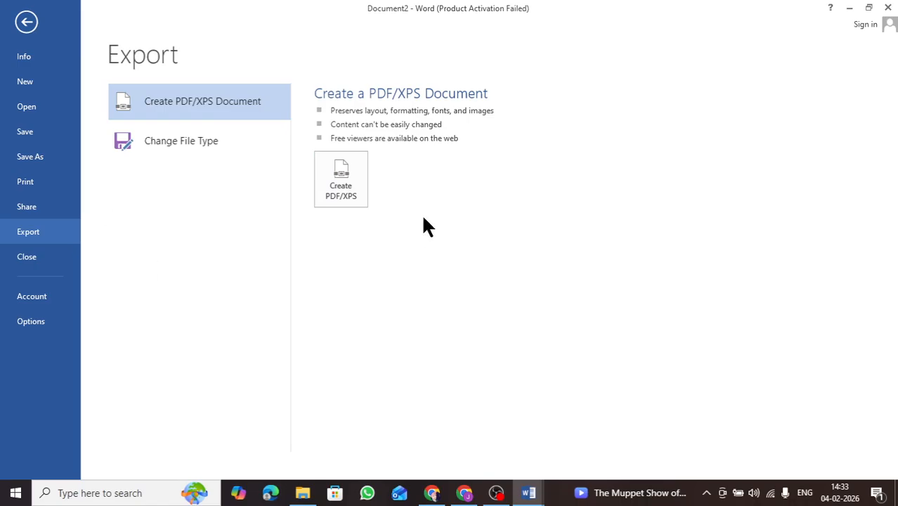
click(32, 29)
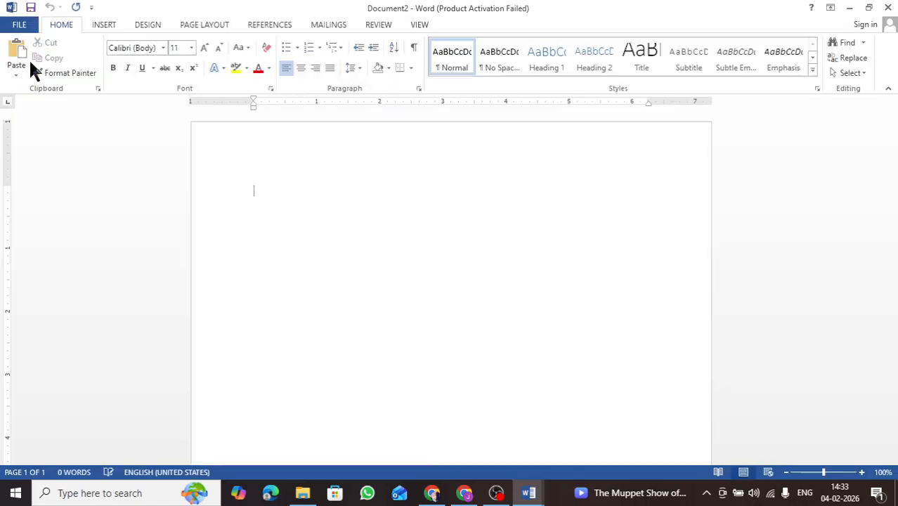
Export the jatin1 document as a PDF named jatin1 to the Desktop.
click(528, 493)
click(610, 455)
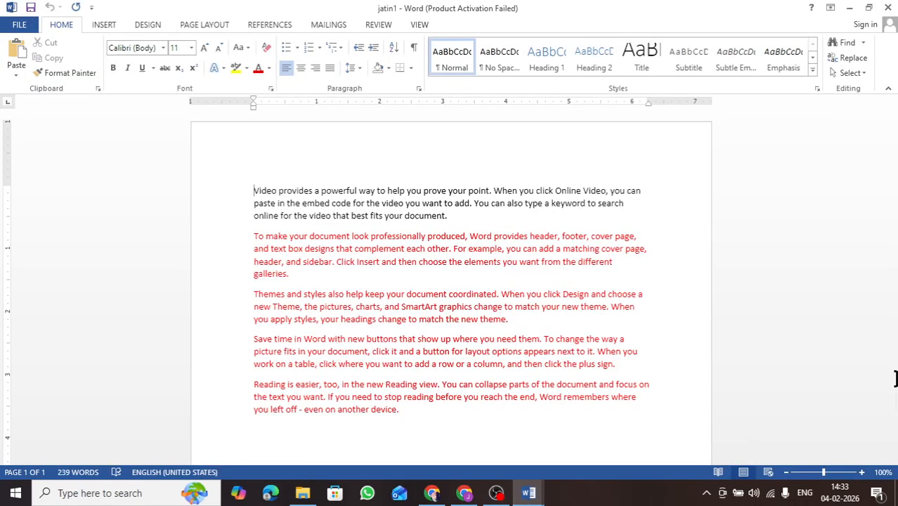
click(448, 426)
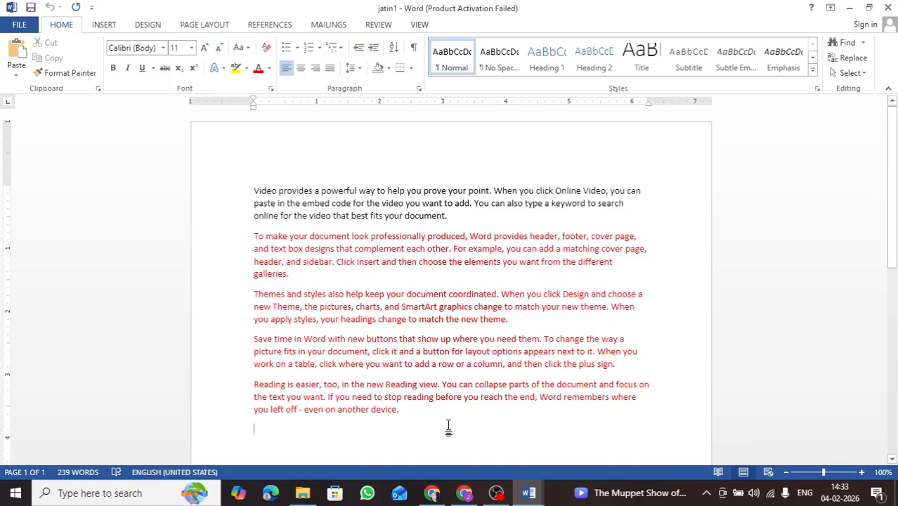
click(19, 24)
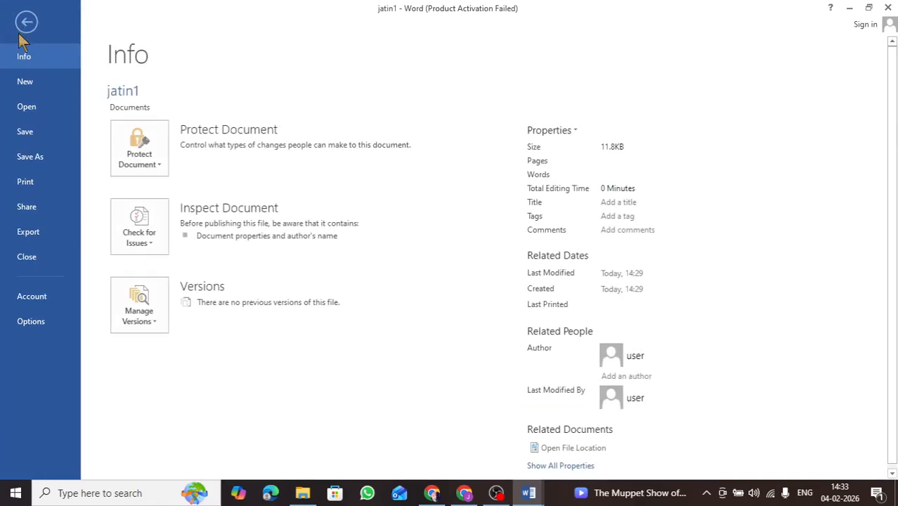
click(27, 234)
click(347, 177)
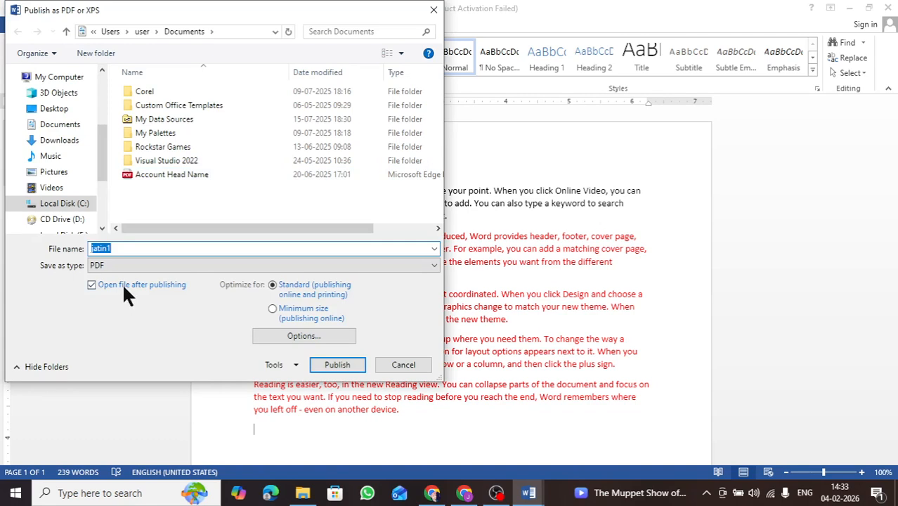
click(96, 265)
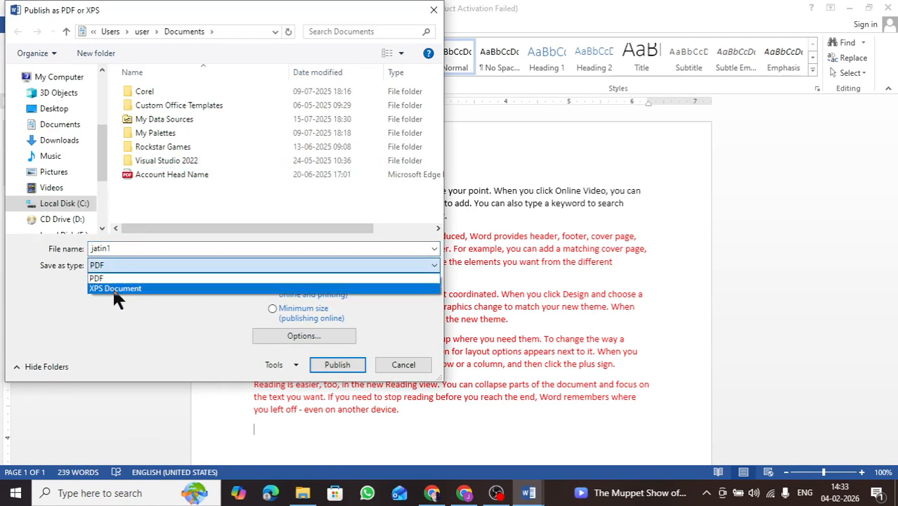
click(112, 286)
click(109, 267)
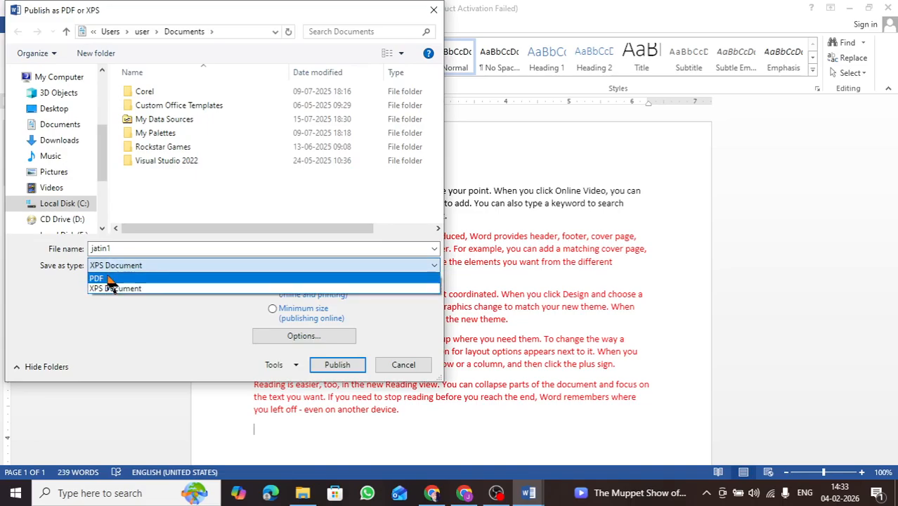
click(109, 278)
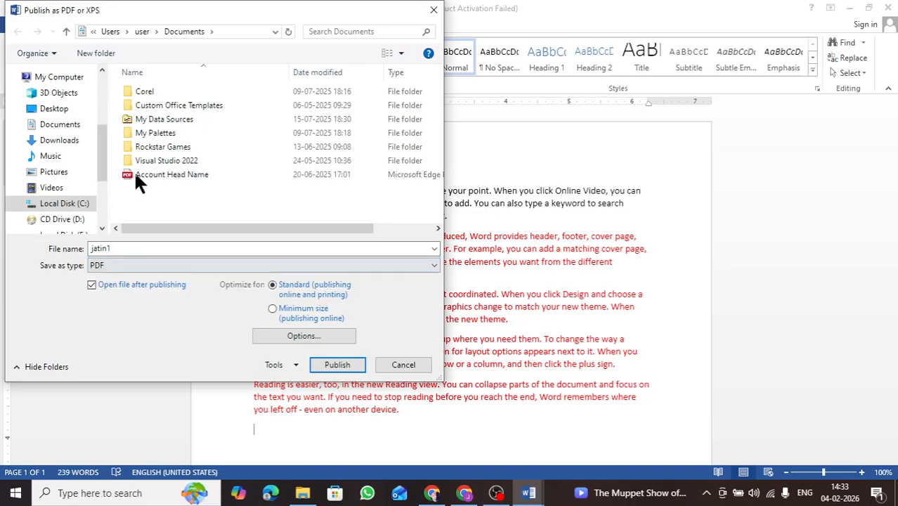
drag(101, 140, 103, 98)
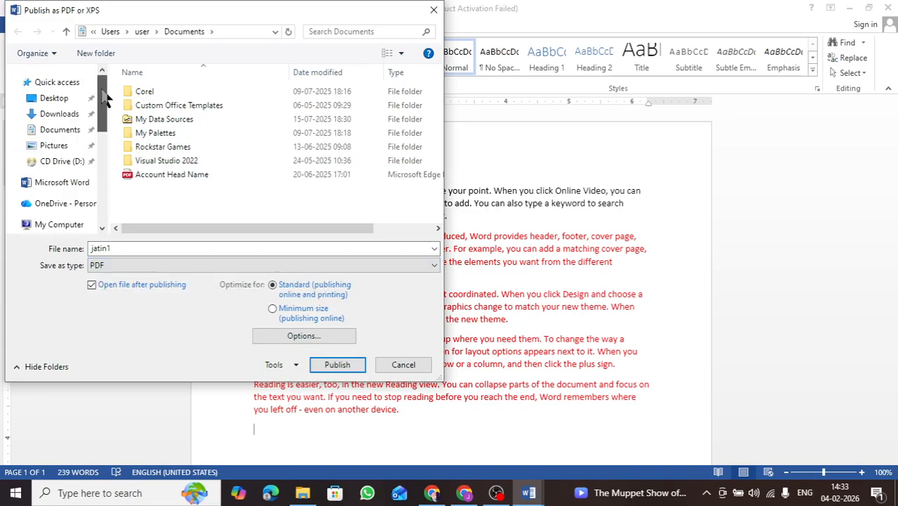
click(60, 101)
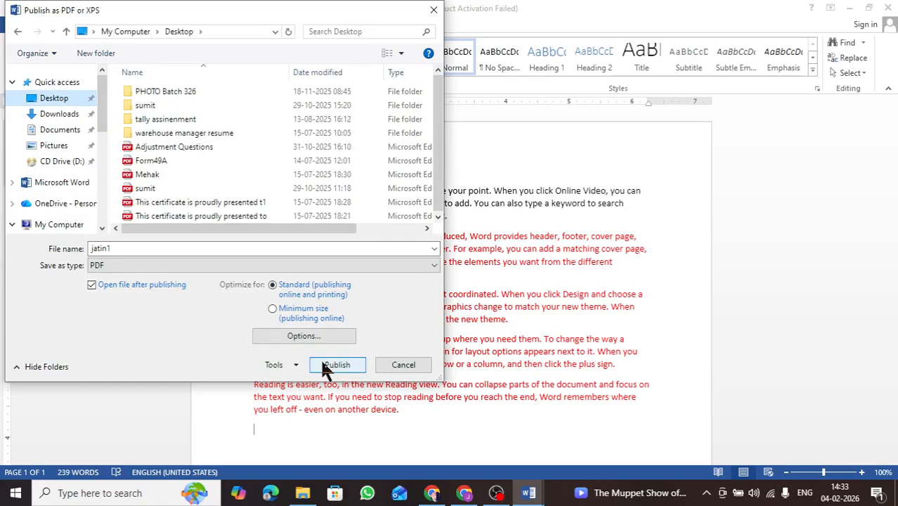
click(401, 365)
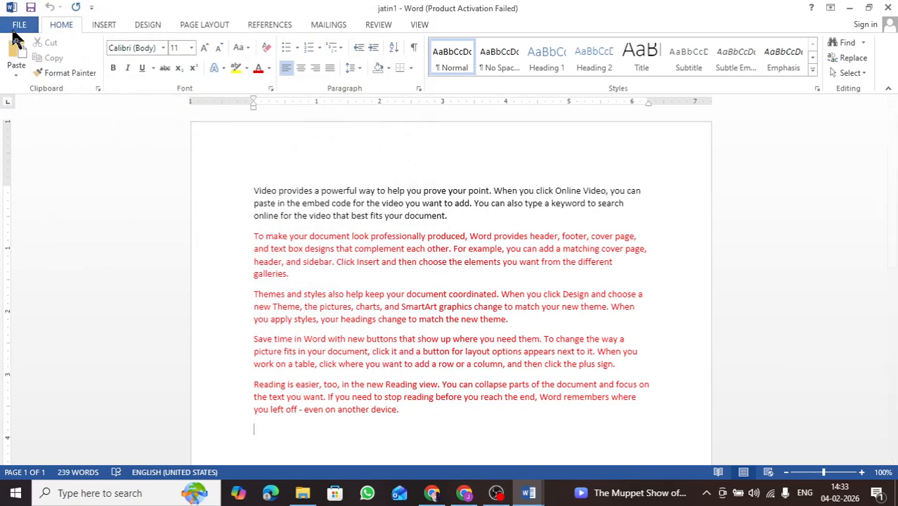
Close the jatin1 document.
click(17, 30)
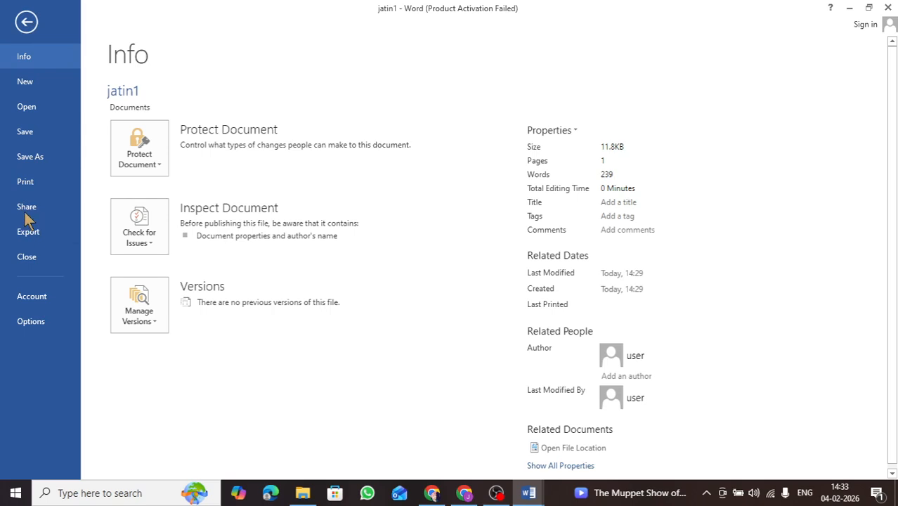
click(36, 271)
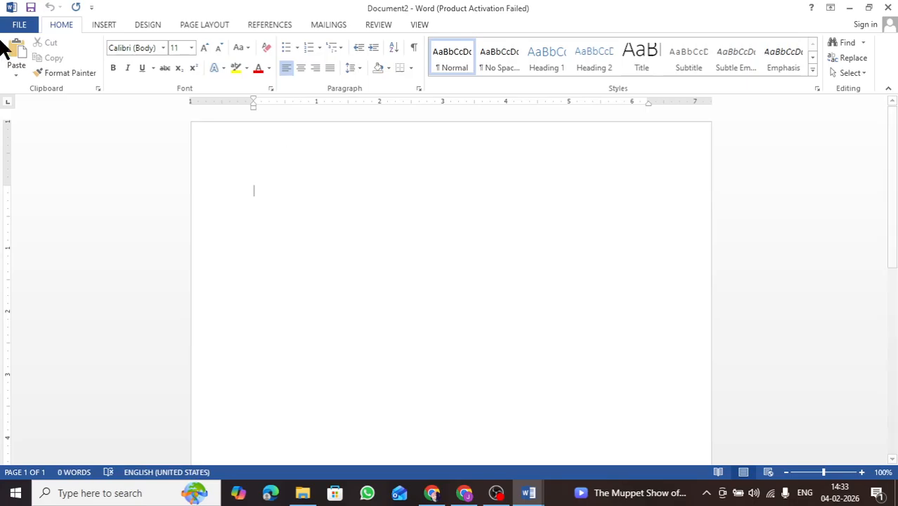
Open the Office account page for Document2.
click(19, 26)
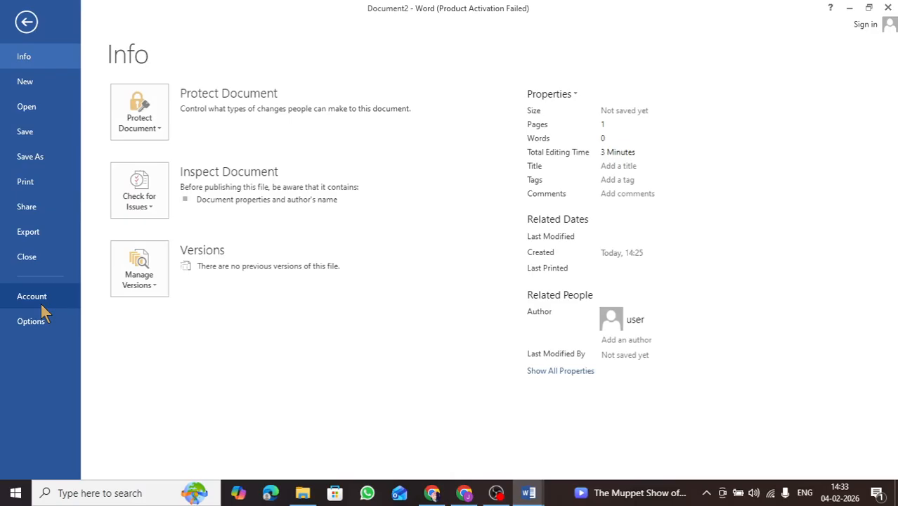
click(40, 305)
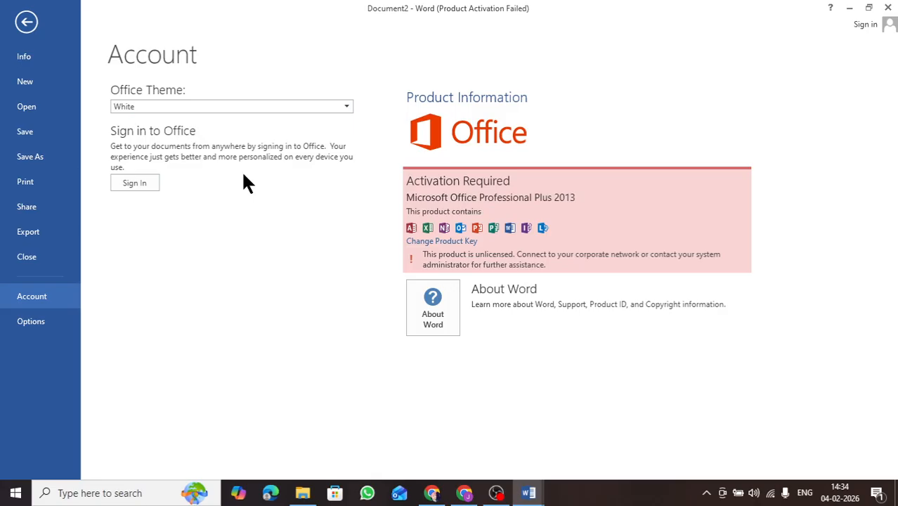
Browse the Word Options categories and the measurement units list, then close the dialog without changes.
click(37, 324)
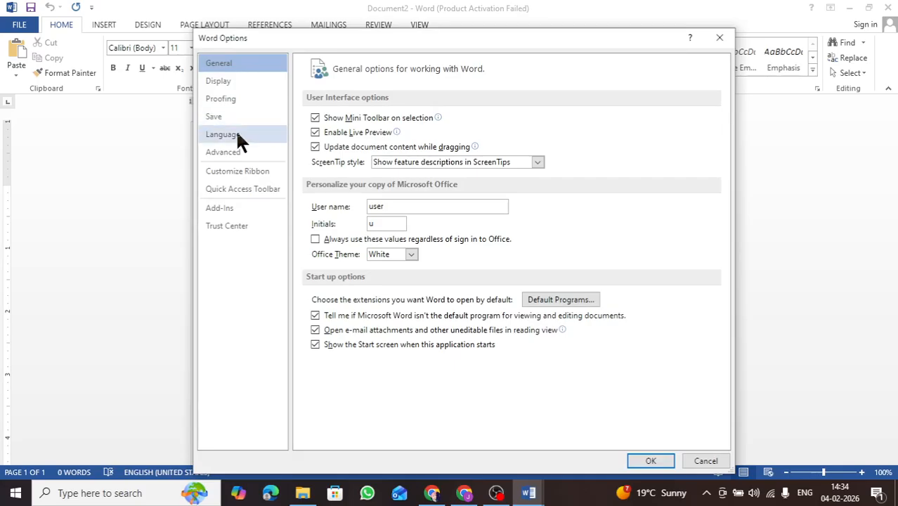
click(237, 176)
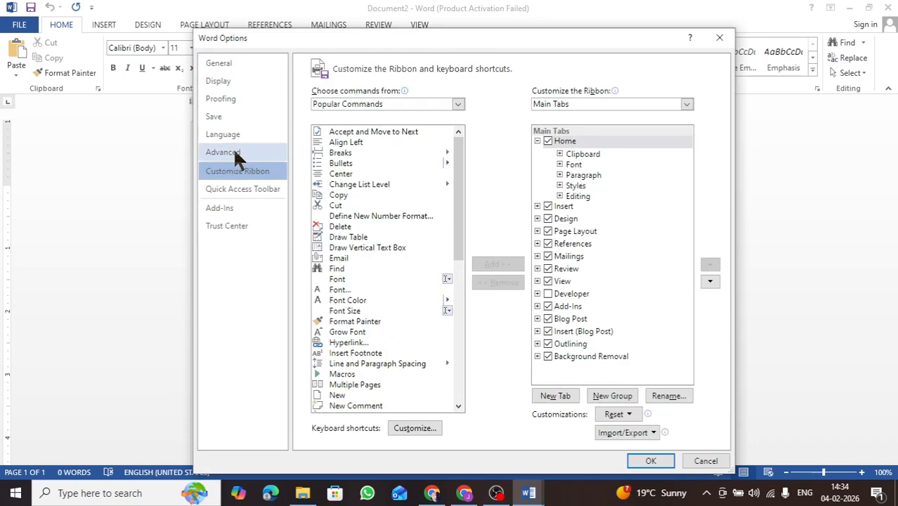
click(237, 154)
click(233, 132)
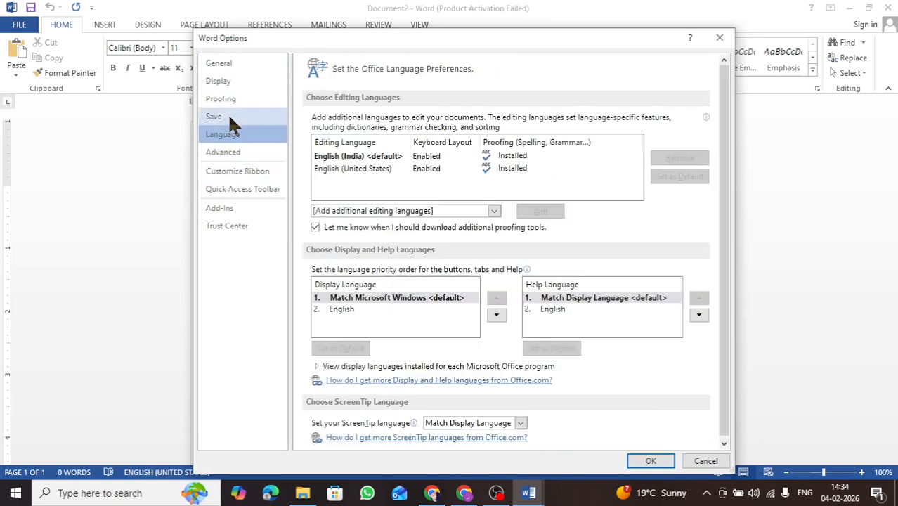
click(227, 116)
click(225, 81)
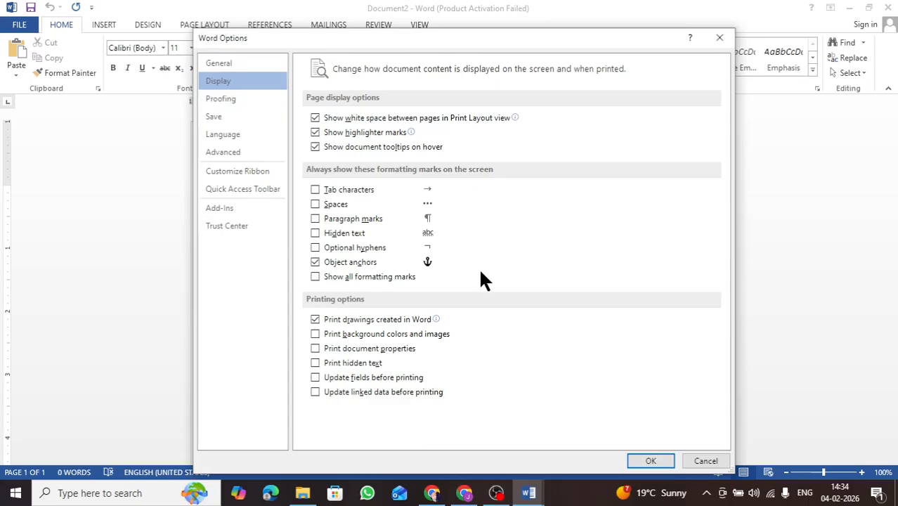
click(229, 152)
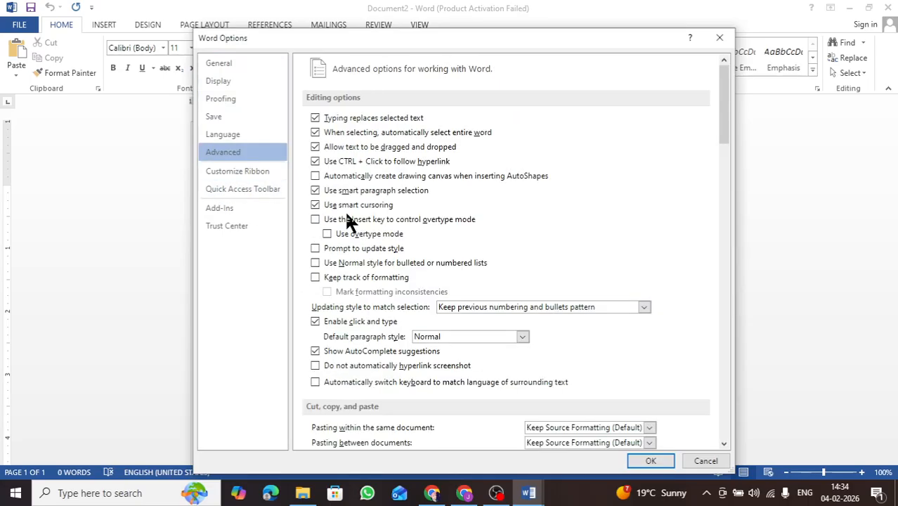
scroll(506, 351, down, 3)
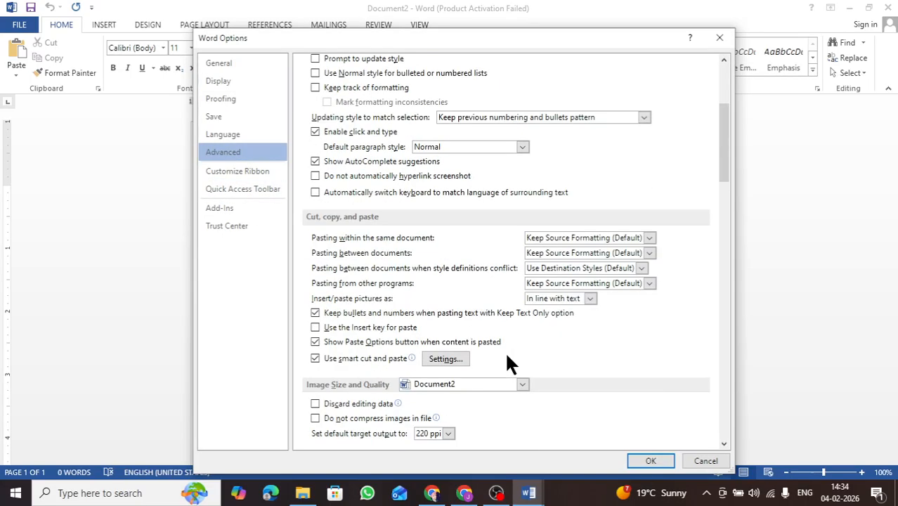
scroll(506, 355, down, 3)
scroll(482, 340, down, 5)
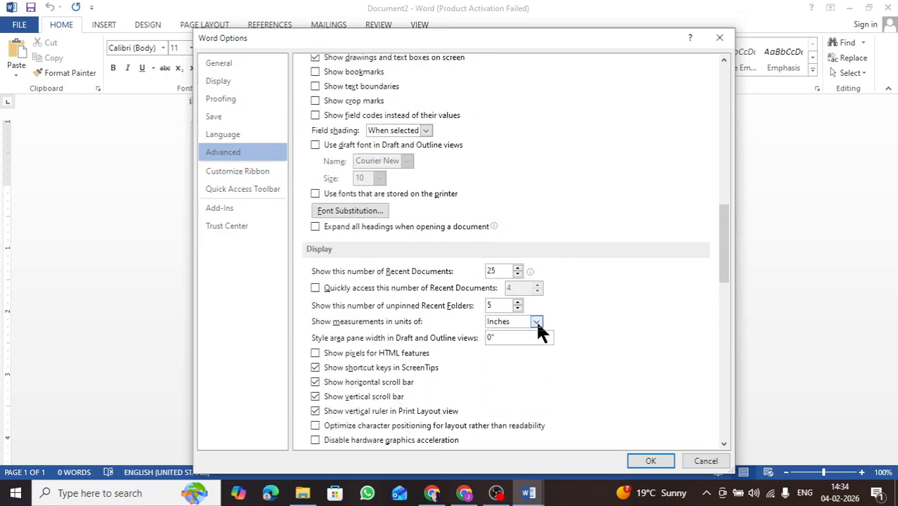
click(535, 322)
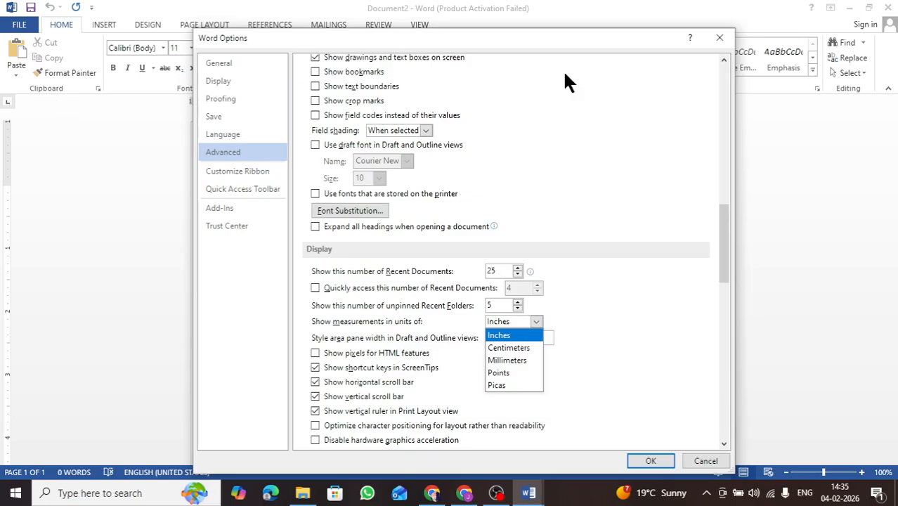
click(507, 133)
click(720, 37)
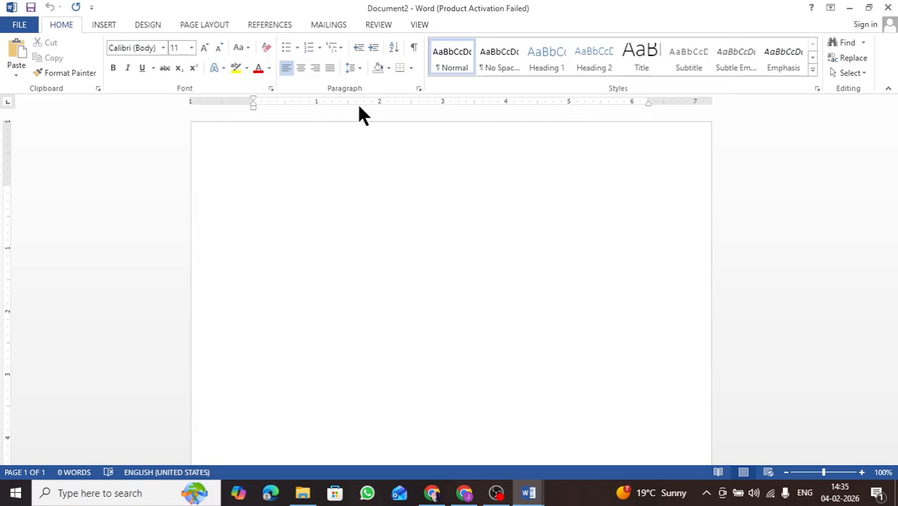
Set Word's measurement units to Centimeters in the advanced display options.
click(27, 28)
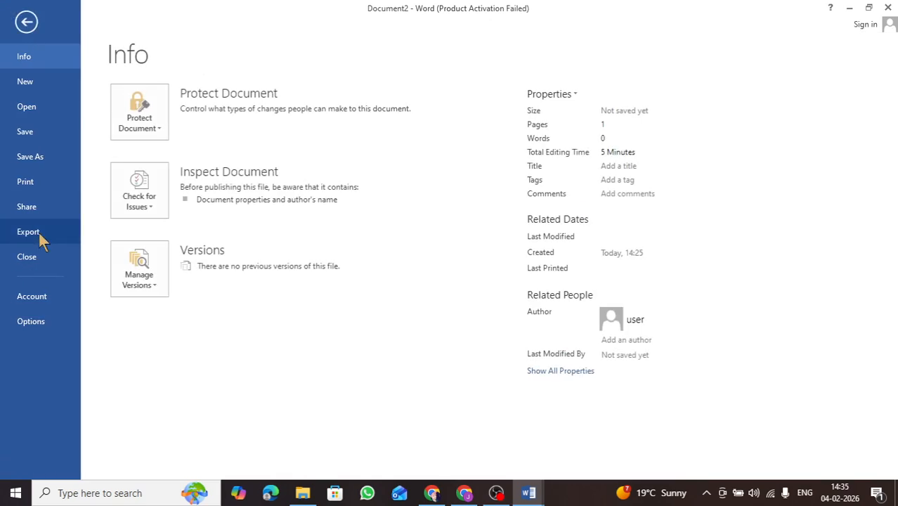
click(29, 324)
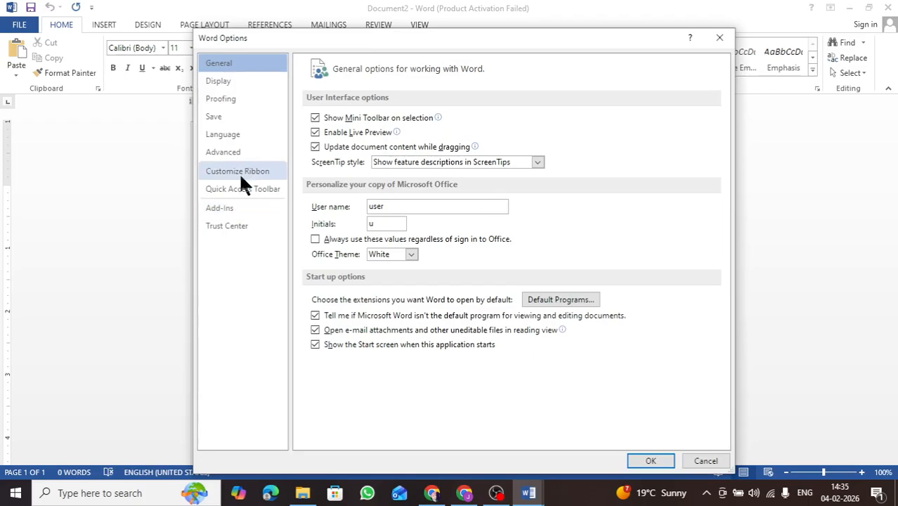
click(223, 152)
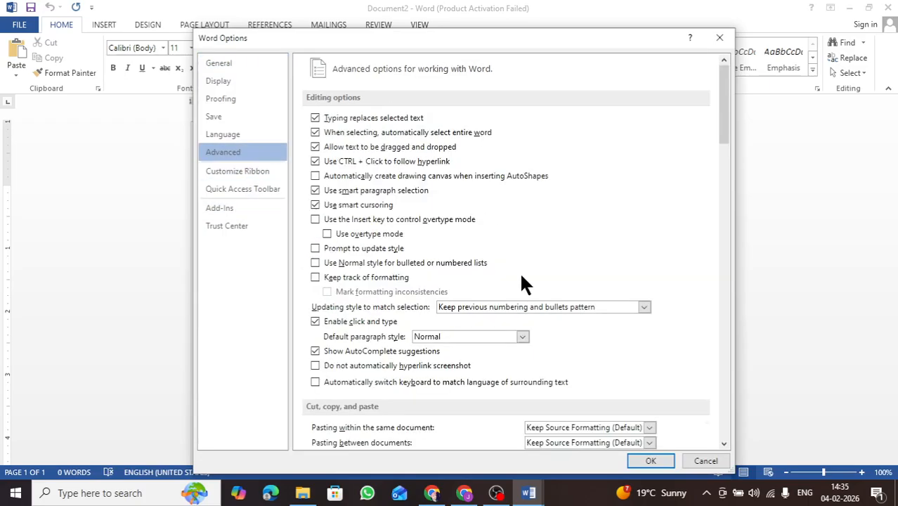
scroll(519, 274, down, 10)
scroll(521, 281, down, 12)
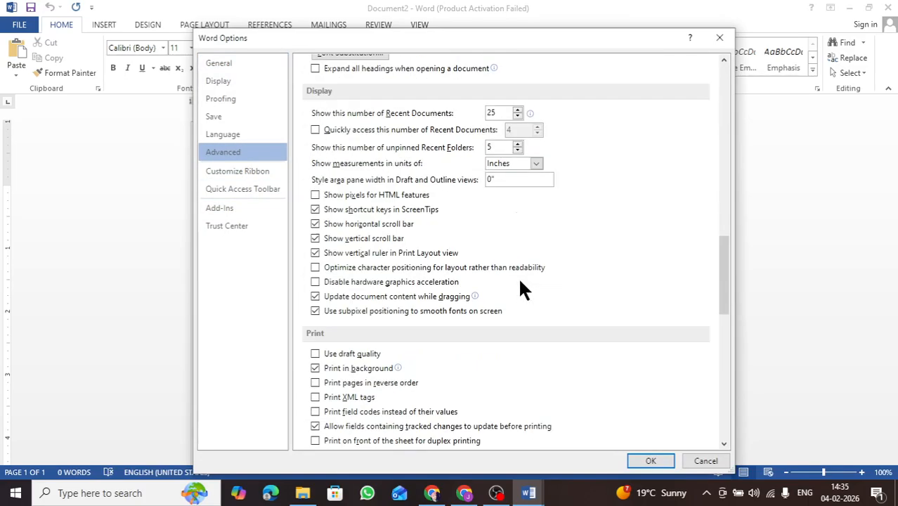
click(521, 166)
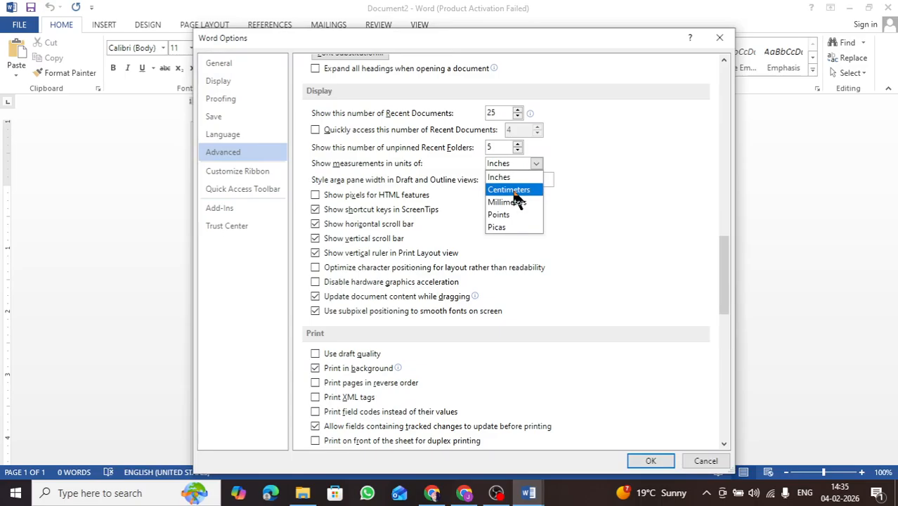
key(Escape)
key(Down)
click(651, 461)
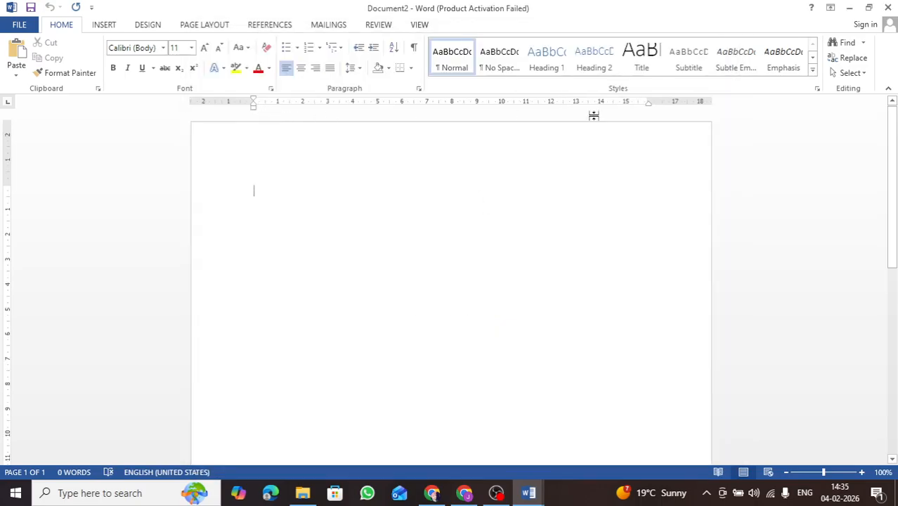
Hide the Insert tab from the ribbon through the ribbon customization options.
click(19, 24)
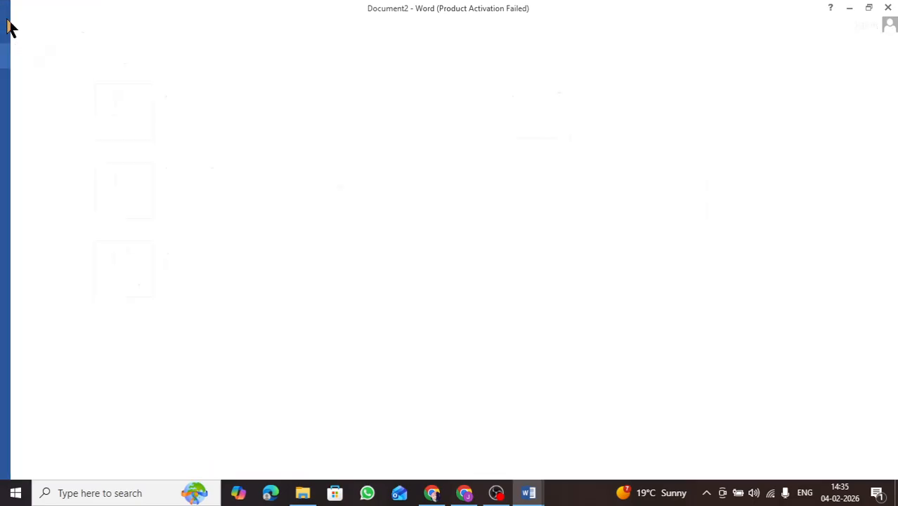
click(48, 317)
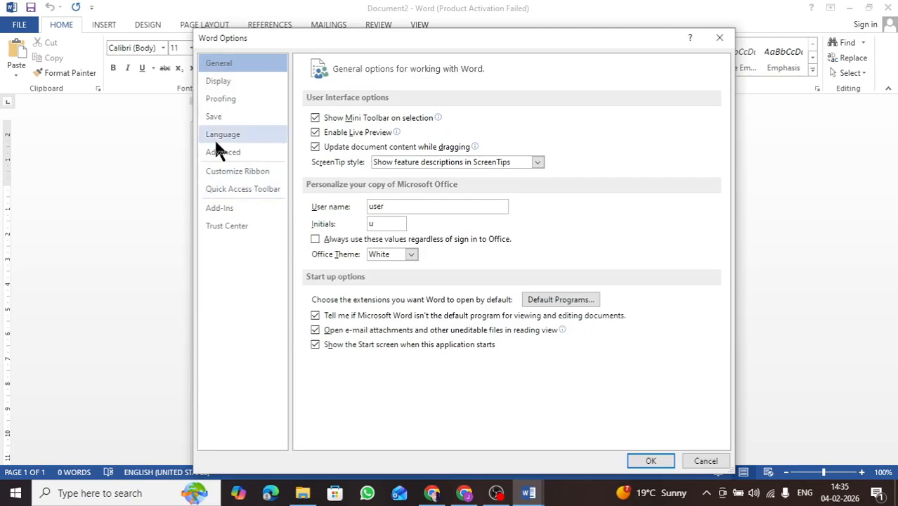
click(242, 152)
click(233, 173)
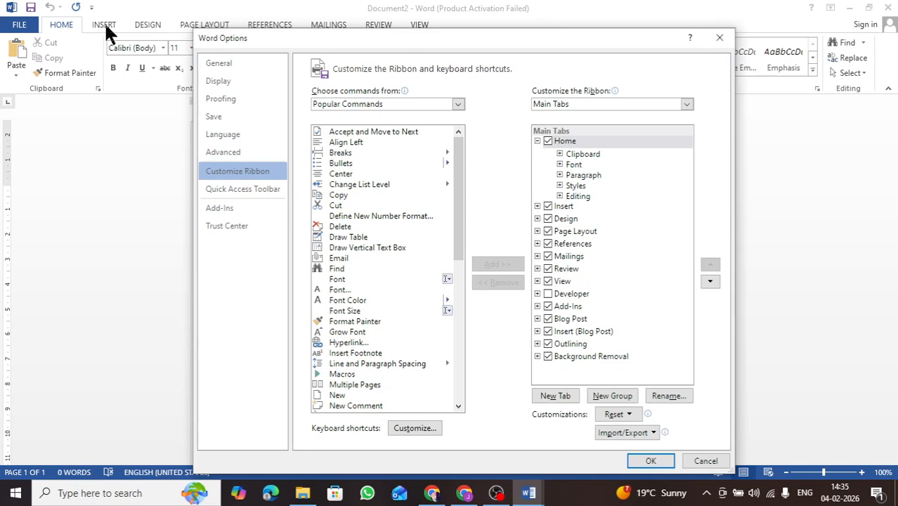
click(551, 208)
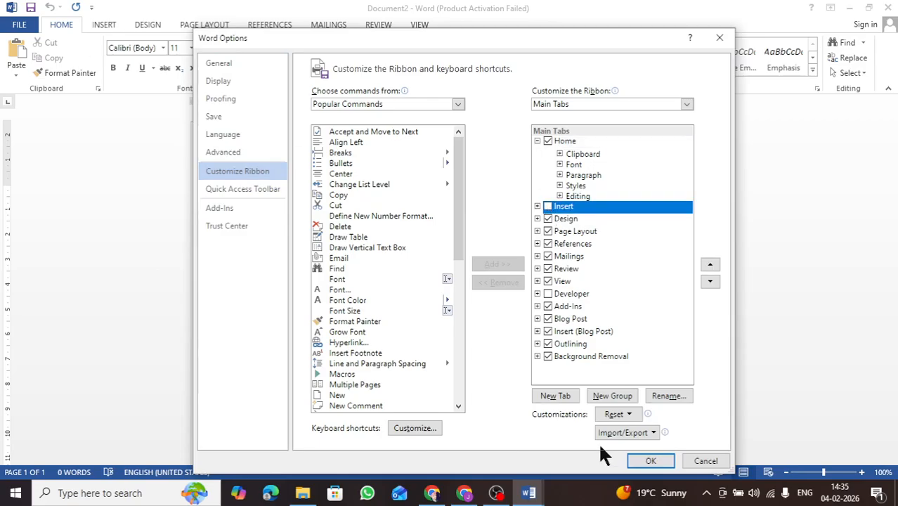
click(637, 461)
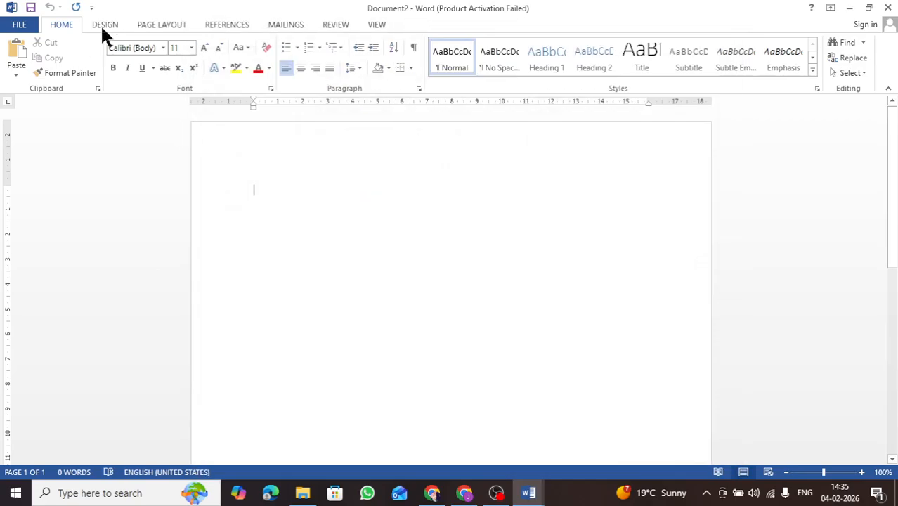
Restore the Insert tab on the ribbon through the ribbon customization options.
click(17, 25)
click(25, 321)
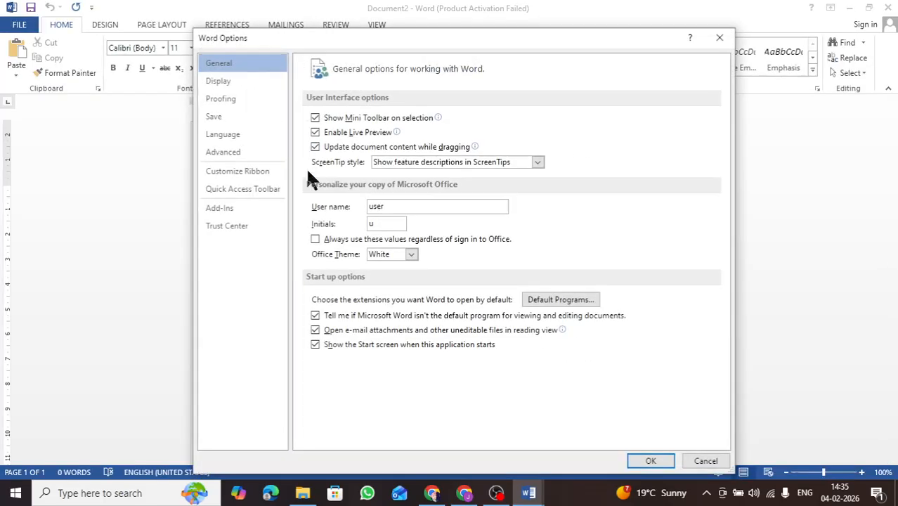
click(234, 152)
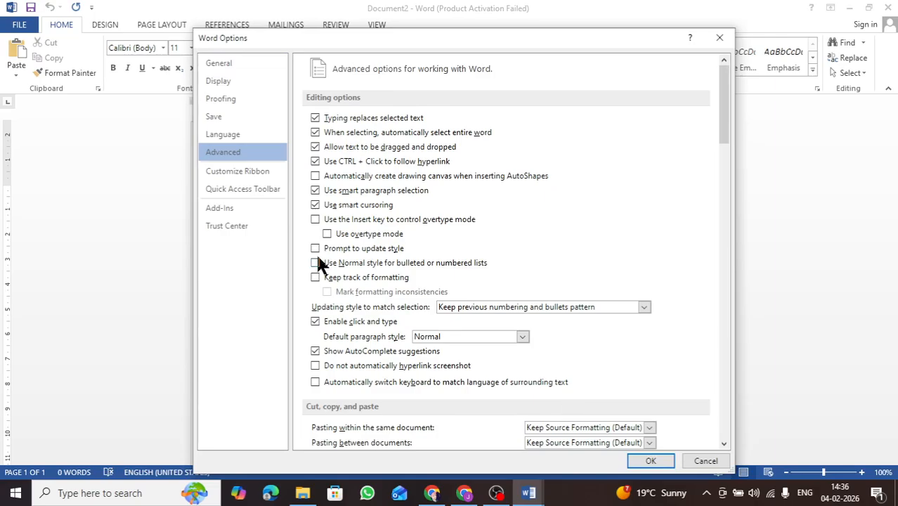
click(238, 175)
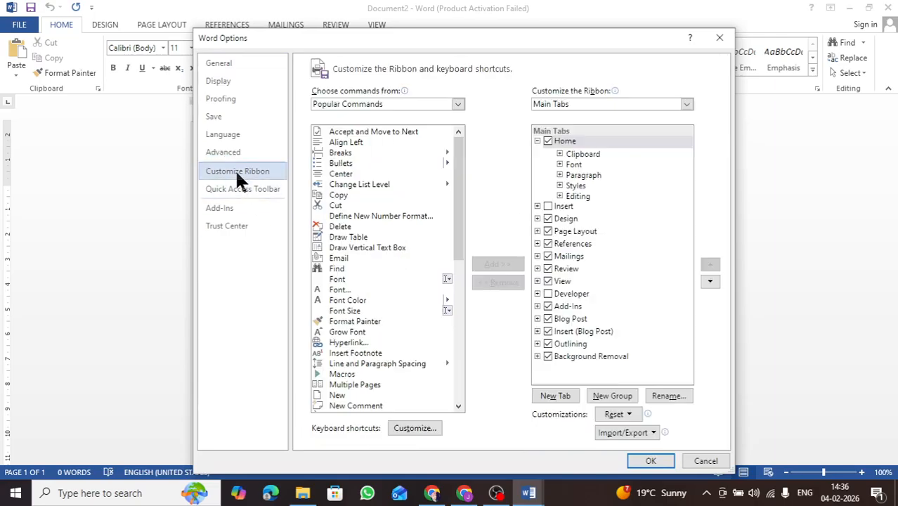
click(548, 207)
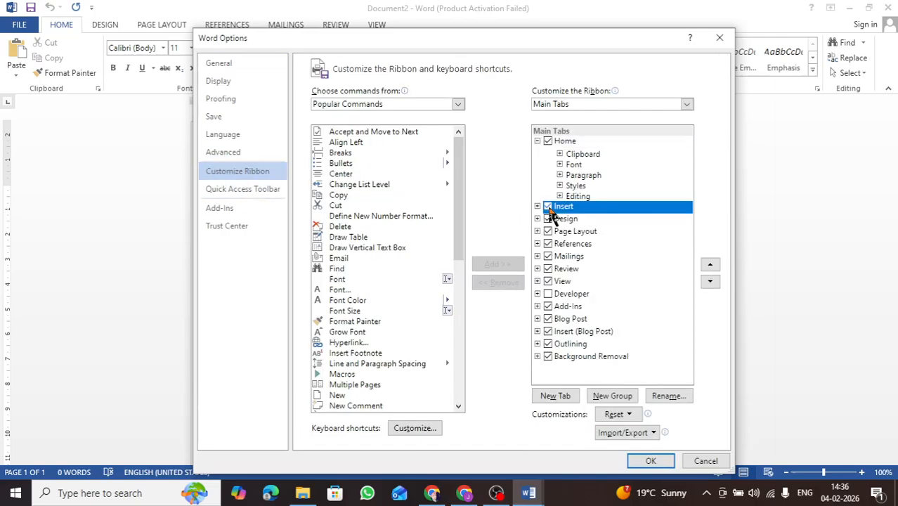
click(651, 462)
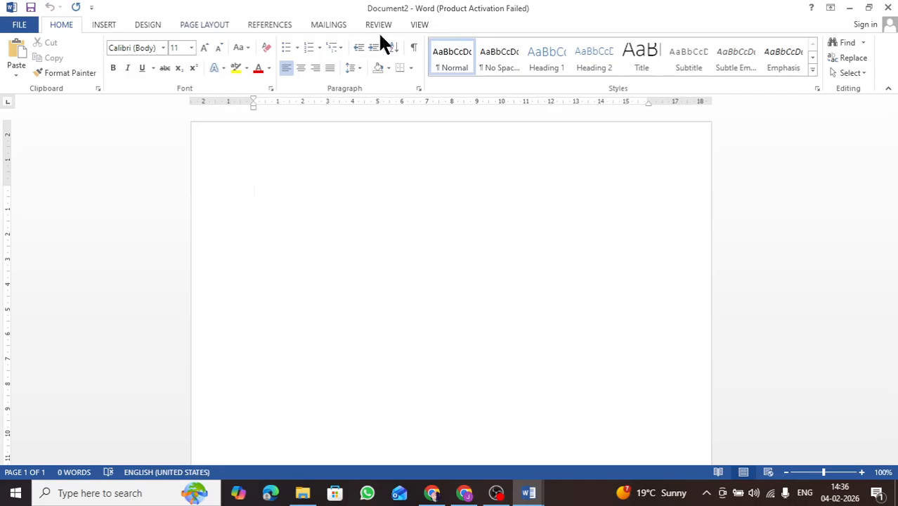